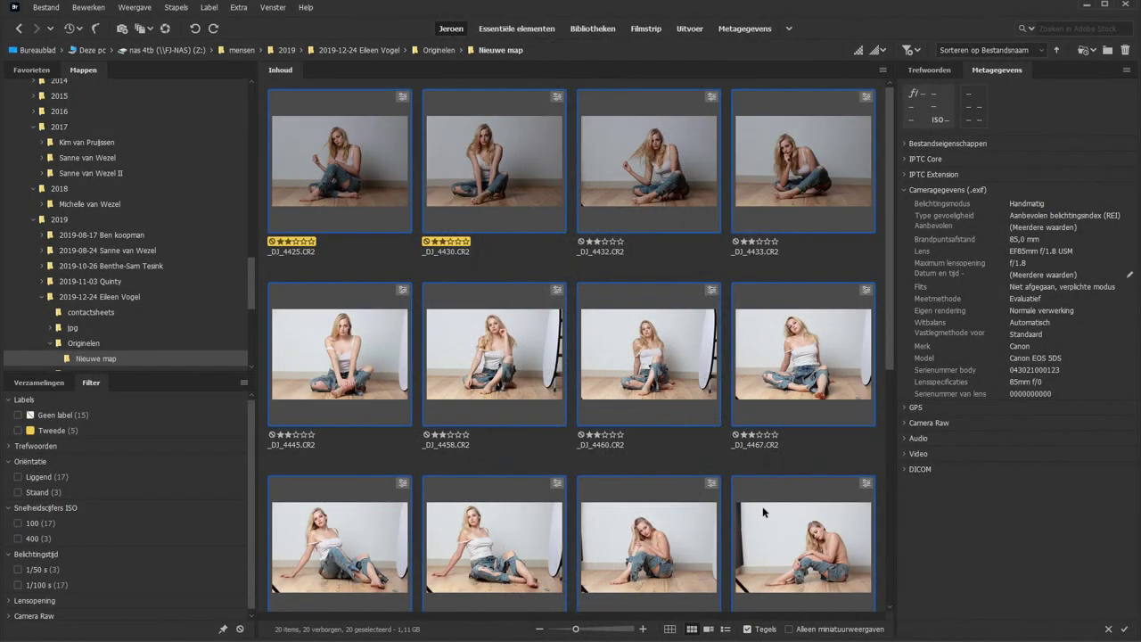
Open _DJ_4430.CR2 in Camera Raw with exposure +1.00 and contrast +39, then send it to Photoshop
double_click(496, 153)
mouse_move(989, 166)
left_mouse_down()
mouse_move(1018, 184)
mouse_move(1014, 220)
mouse_move(971, 255)
mouse_move(1007, 237)
left_mouse_up()
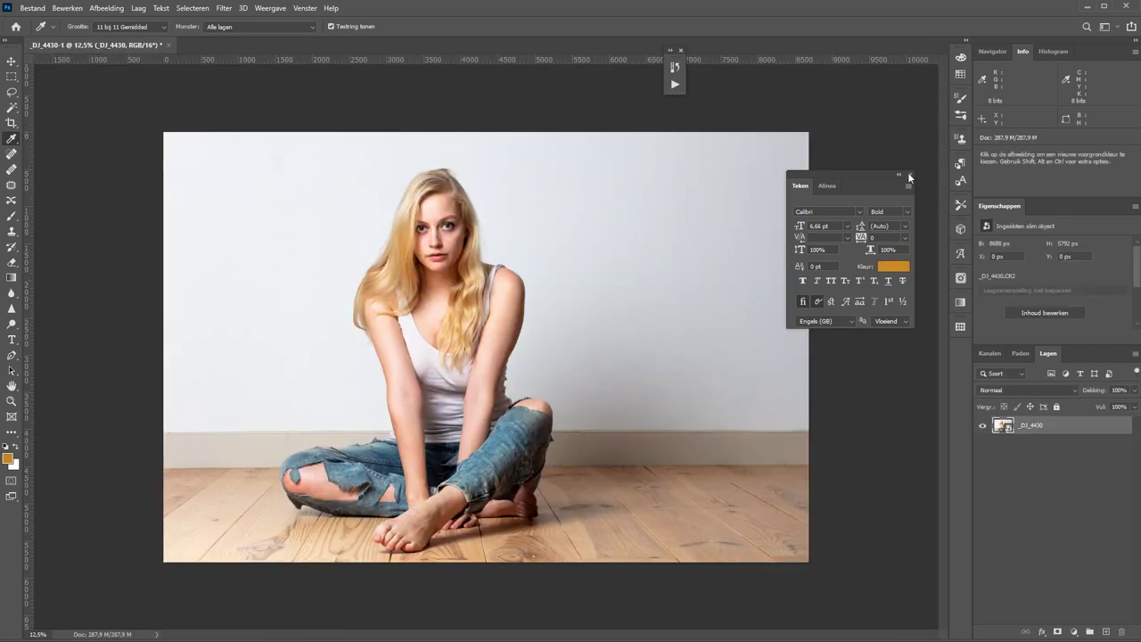
Level the photo with a skew transform against a guide on the wall-floor line
left_click(909, 175)
mouse_move(624, 59)
left_mouse_down()
mouse_move(622, 391)
mouse_move(647, 430)
left_mouse_up()
key("ctrl+t")
right_click(601, 265)
left_click(624, 318)
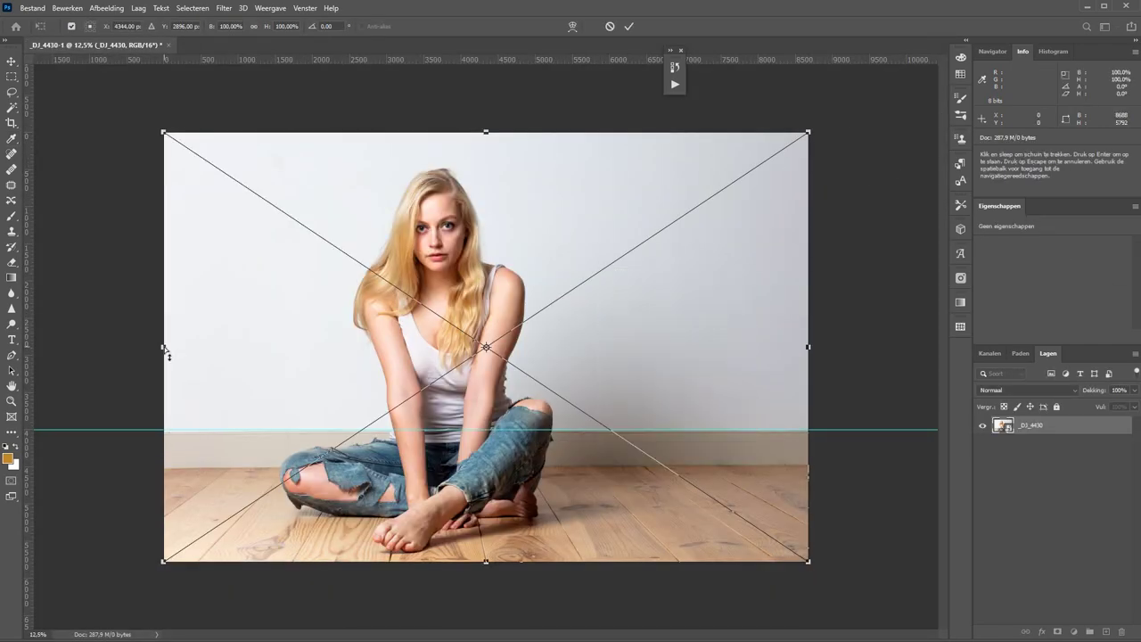
key("Return")
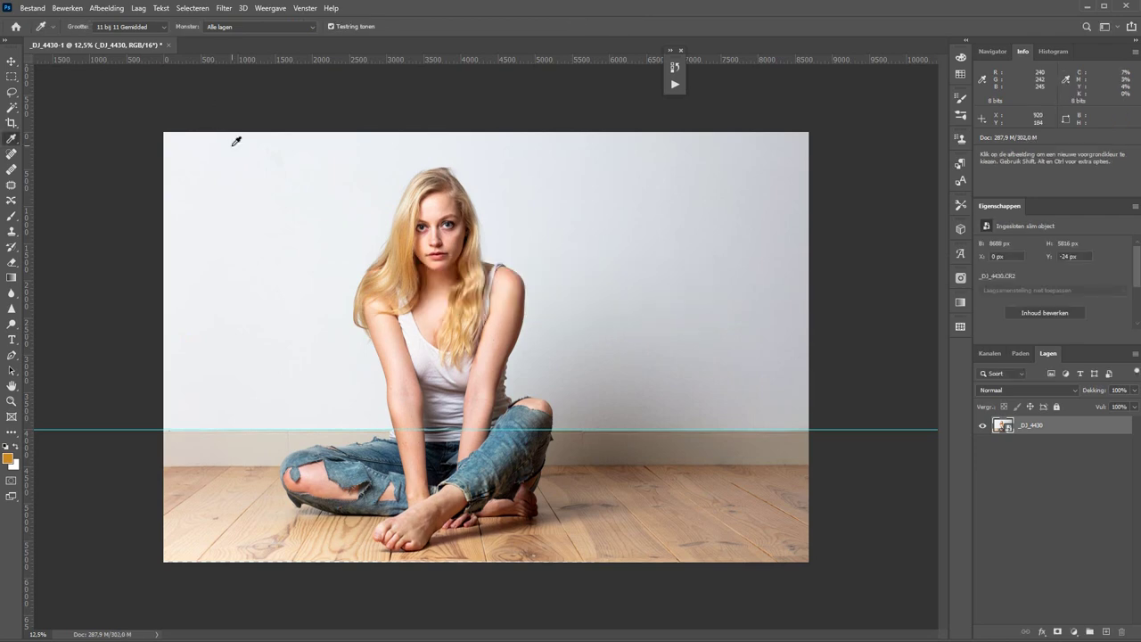
Crop the photo to a 1:1 square around the woman and add a new empty layer
key("c")
left_click_drag(692, 549, 718, 550)
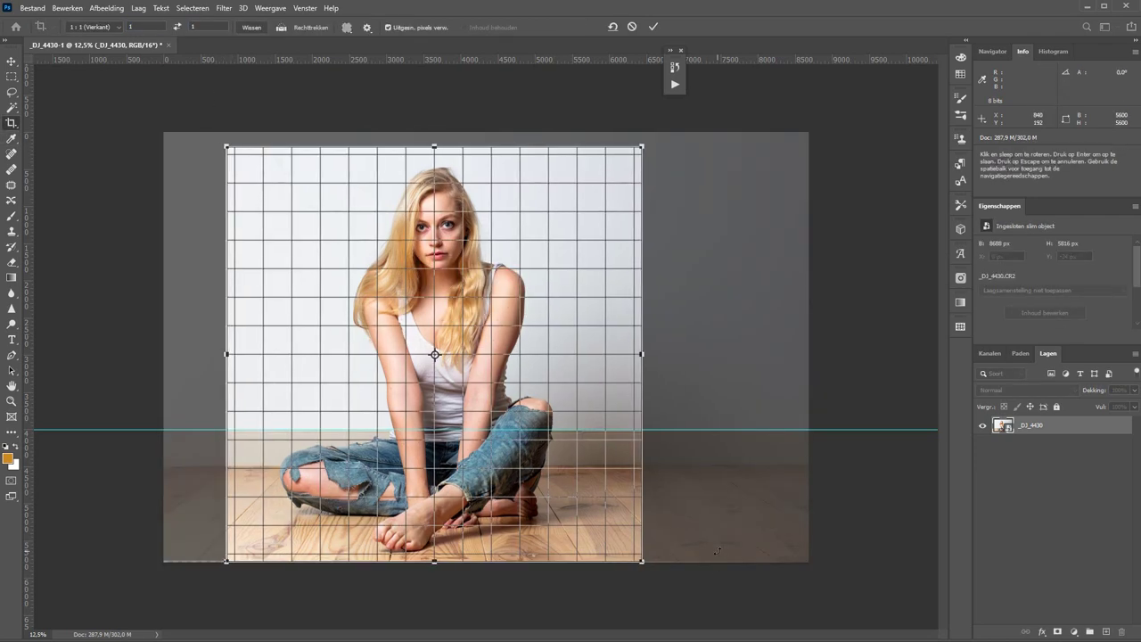
key("Return")
key("ctrl+shift+n")
Name the new empty layer 'Clone'
type("Clone")
key("Return")
key("z")
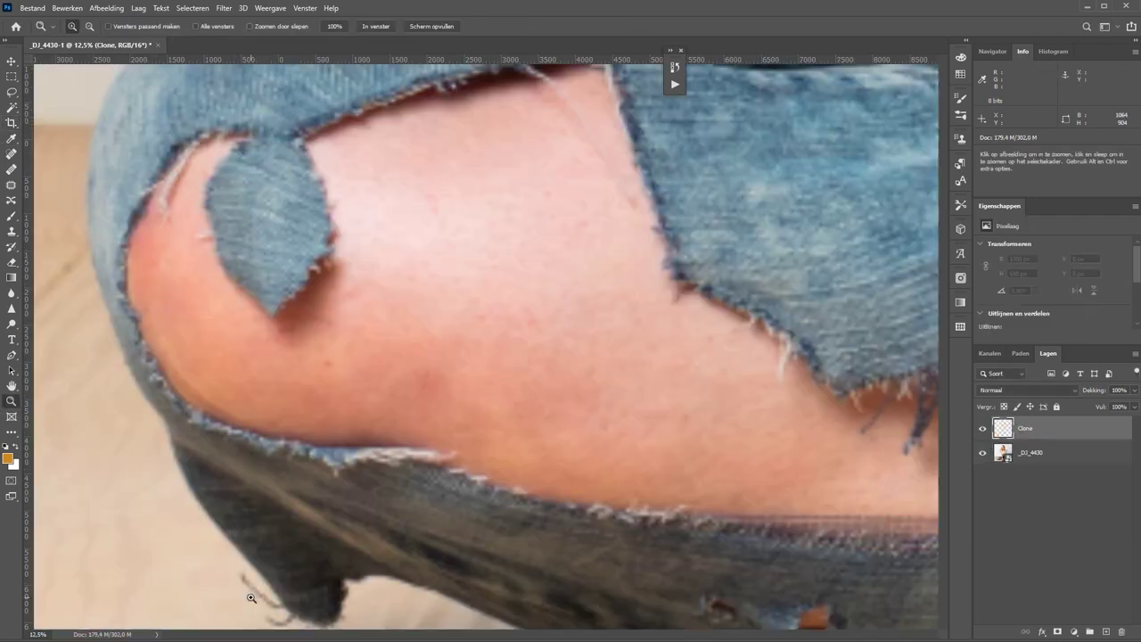
left_click(361, 392)
key("b")
right_click(425, 392)
Copy a strip of floor above the bottom gap from the photo layer onto its own layer
key("alt+bracketleft")
key("m")
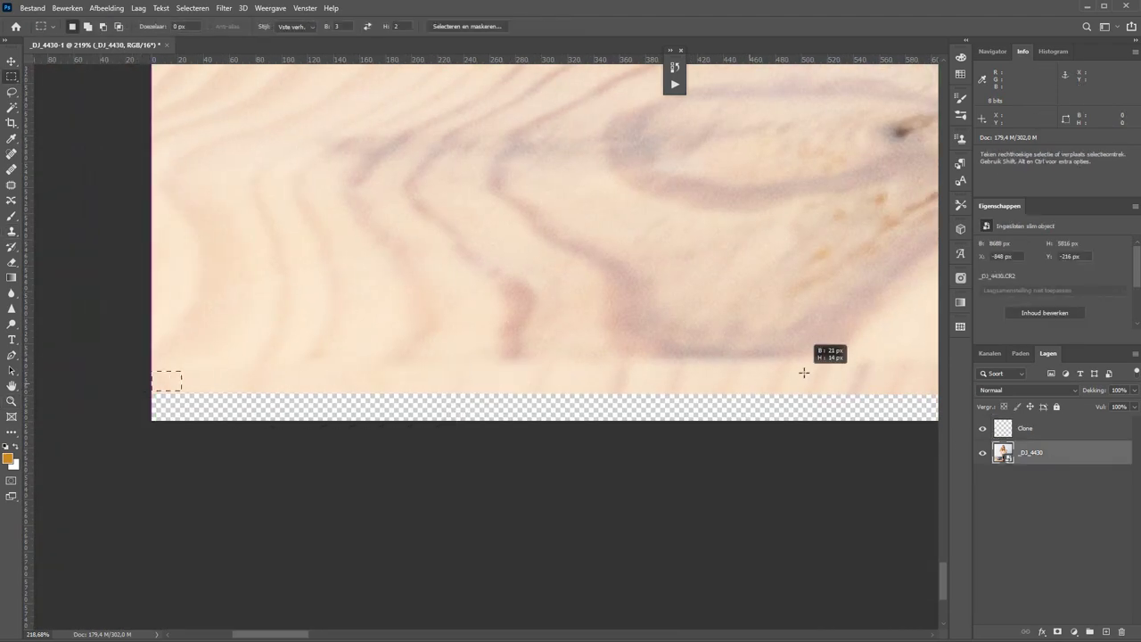
key("ctrl+j")
mouse_move(152, 67)
left_mouse_down()
mouse_move(150, 401)
mouse_move(1117, 267)
left_mouse_up()
key("Return")
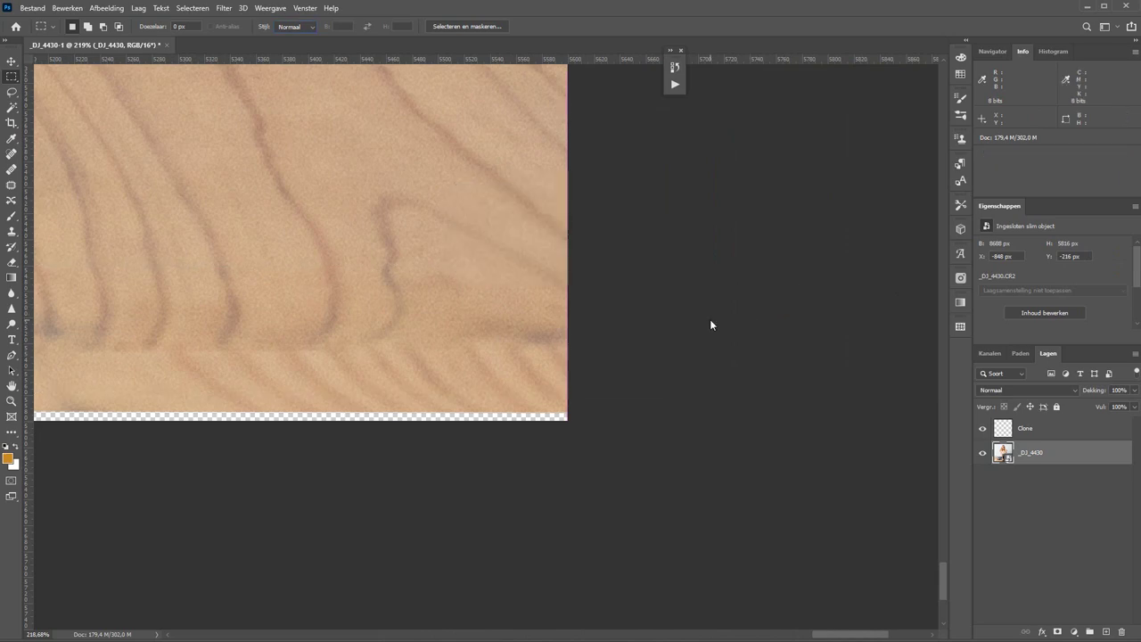
left_click_drag(891, 634, 153, 636)
key("ctrl+j")
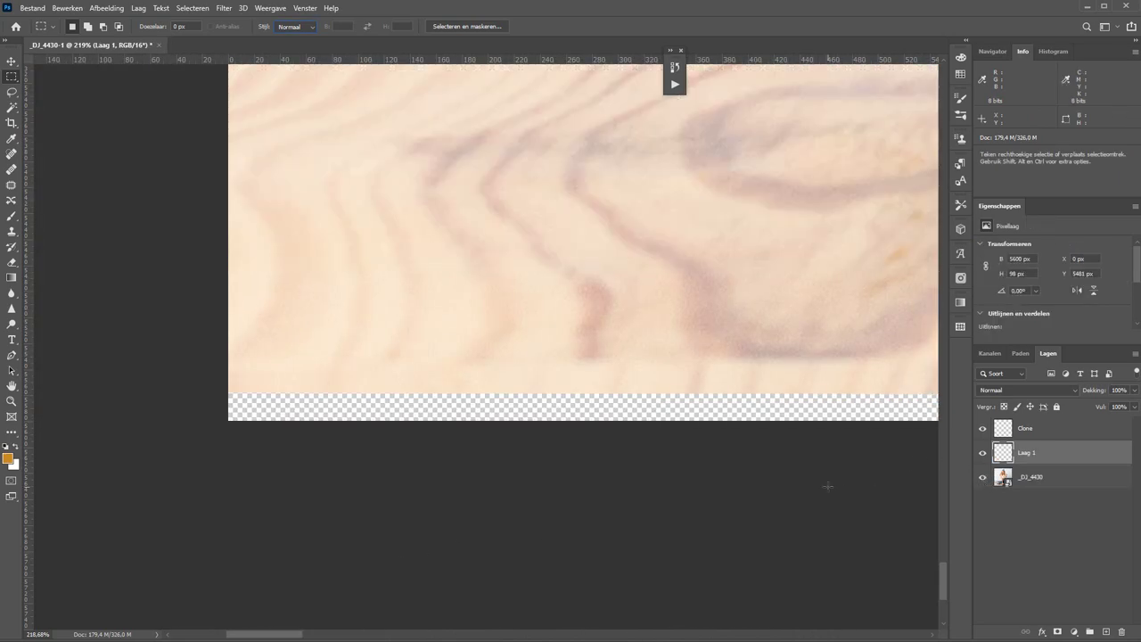
Stretch the copied floor strip down to fill the bottom gap, then reselect the Clone layer
key("ctrl+t")
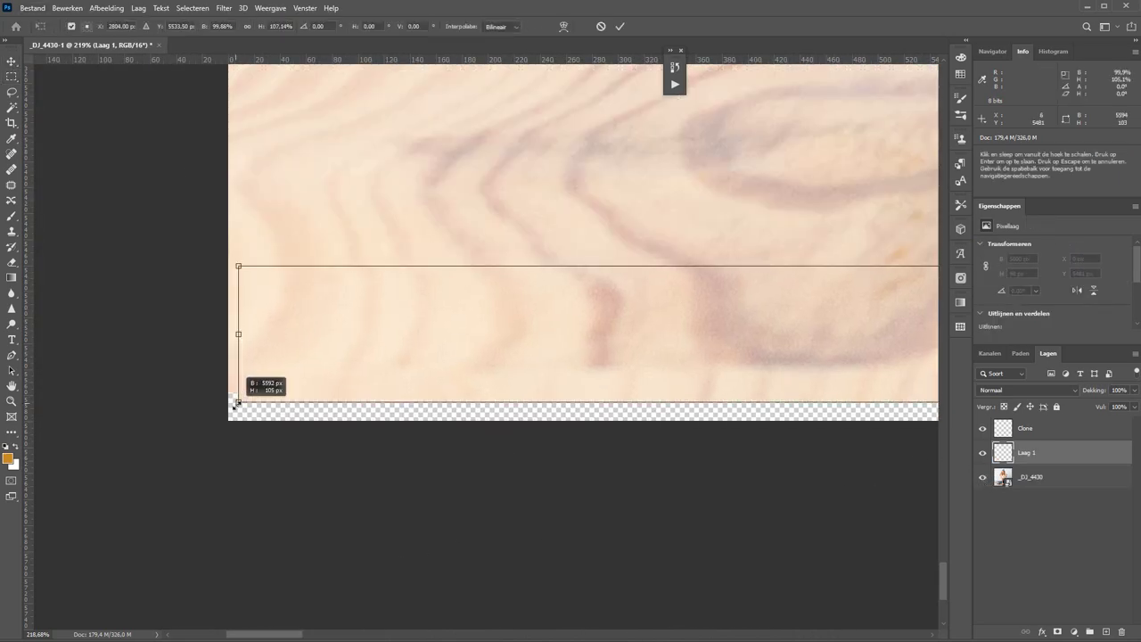
left_click_drag(235, 398, 234, 420)
key("Return")
key("z")
key("ctrl+0")
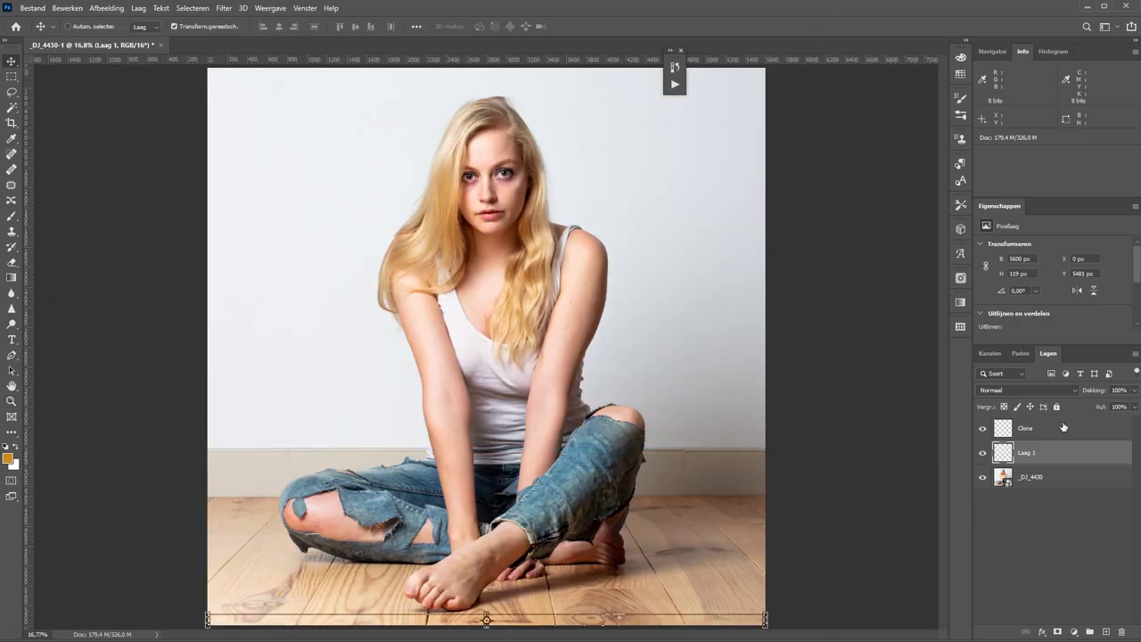
left_click(1025, 428)
left_click(758, 484)
Set the clone stamp brush to 18 px for retouching around the foot and jeans
mouse_move(759, 484)
left_mouse_down()
mouse_move(699, 458)
mouse_move(127, 336)
left_mouse_up()
key("s")
right_click(547, 378)
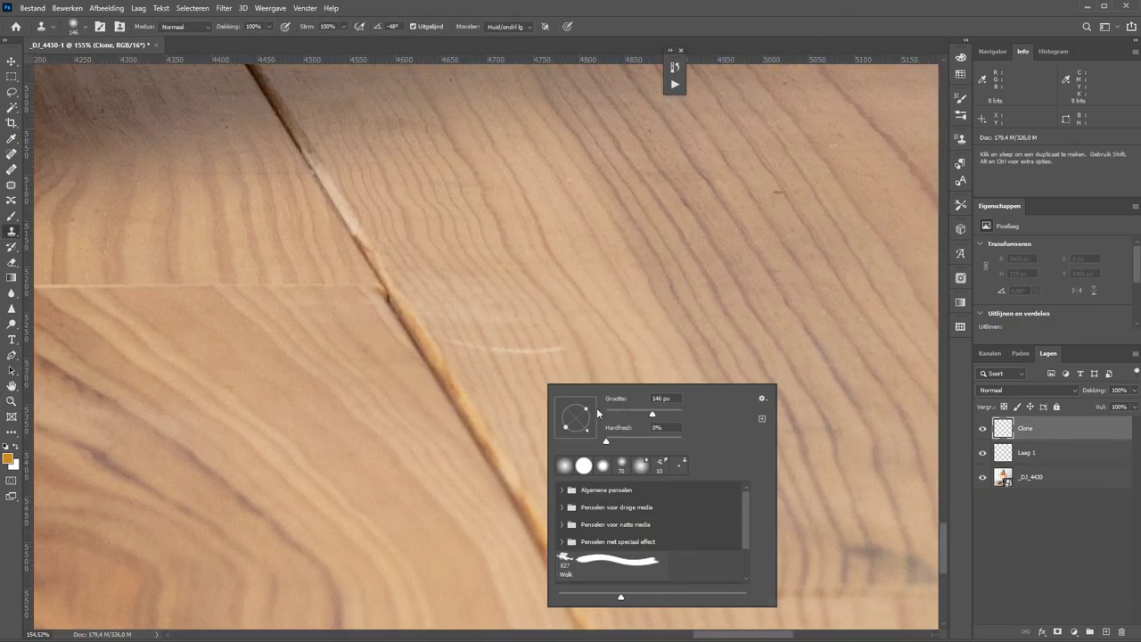
key("Escape")
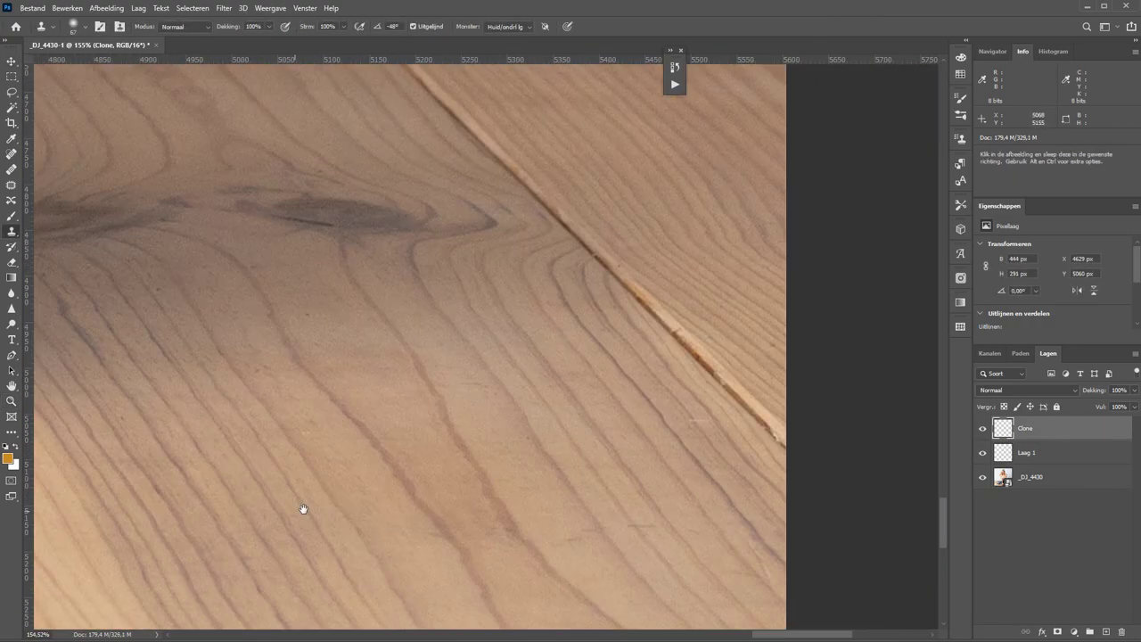
left_click_drag(300, 509, 743, 412)
right_click(743, 413)
left_click(719, 418)
left_click(612, 350)
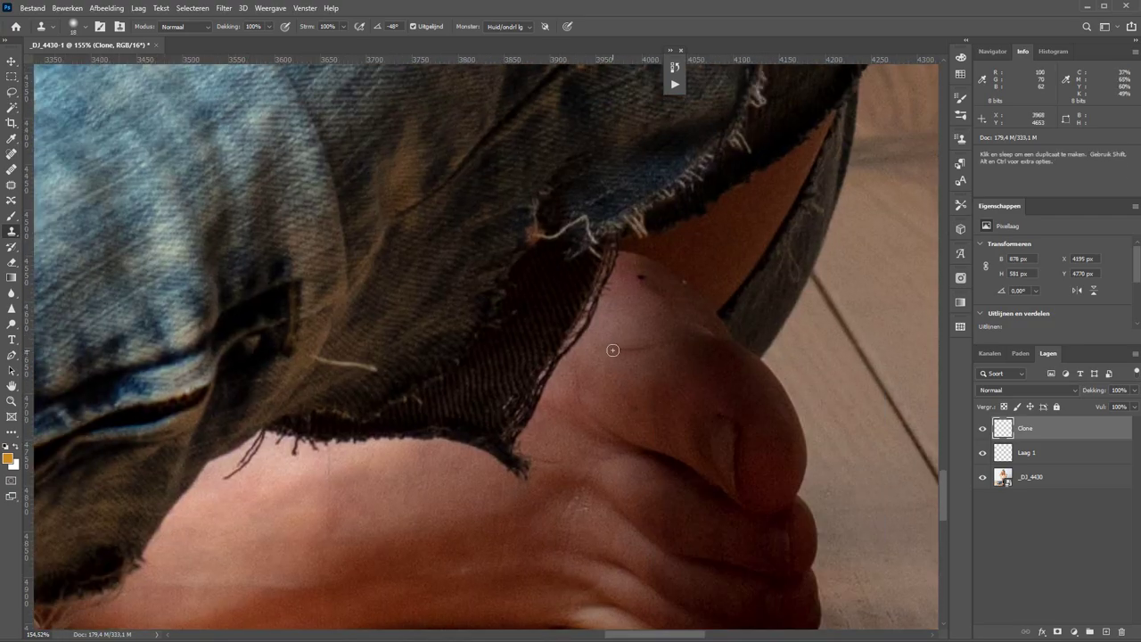
Heal specks along the forearm and armpit, and a blemish on the neck
key("j")
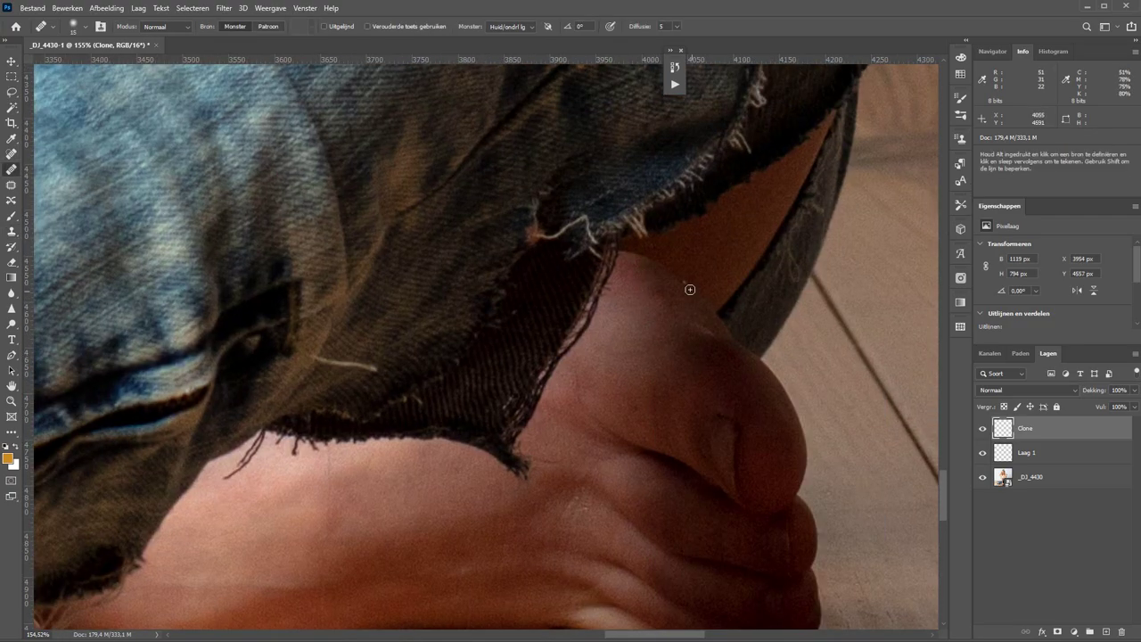
left_click_drag(690, 289, 509, 344)
left_click_drag(576, 262, 574, 368)
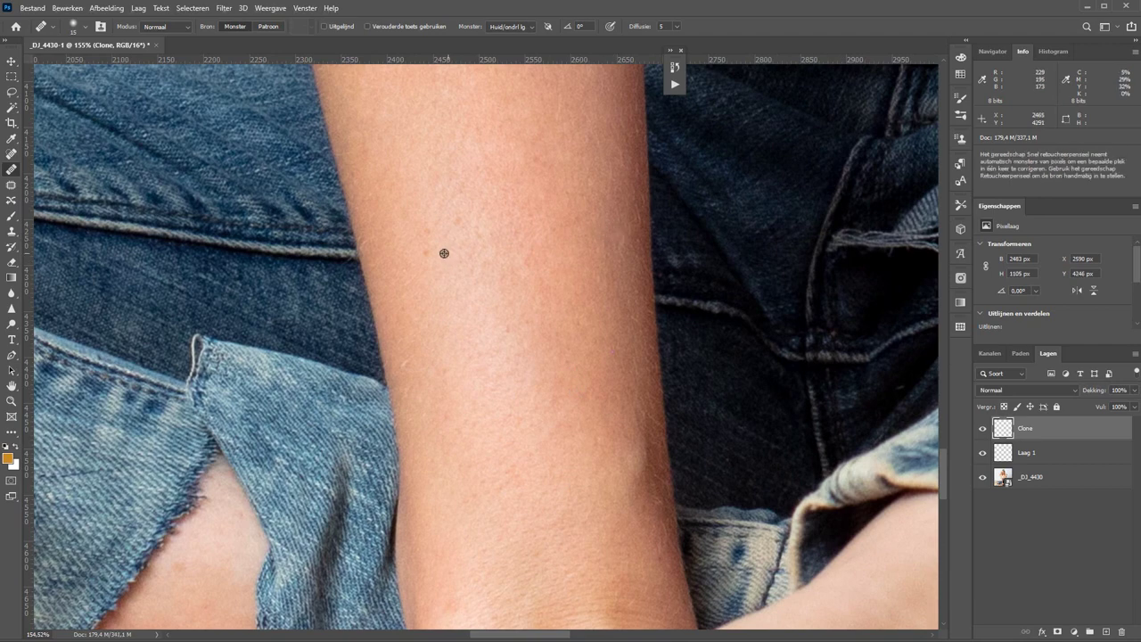
mouse_move(443, 253)
left_mouse_down()
mouse_move(561, 502)
mouse_move(513, 537)
left_mouse_up()
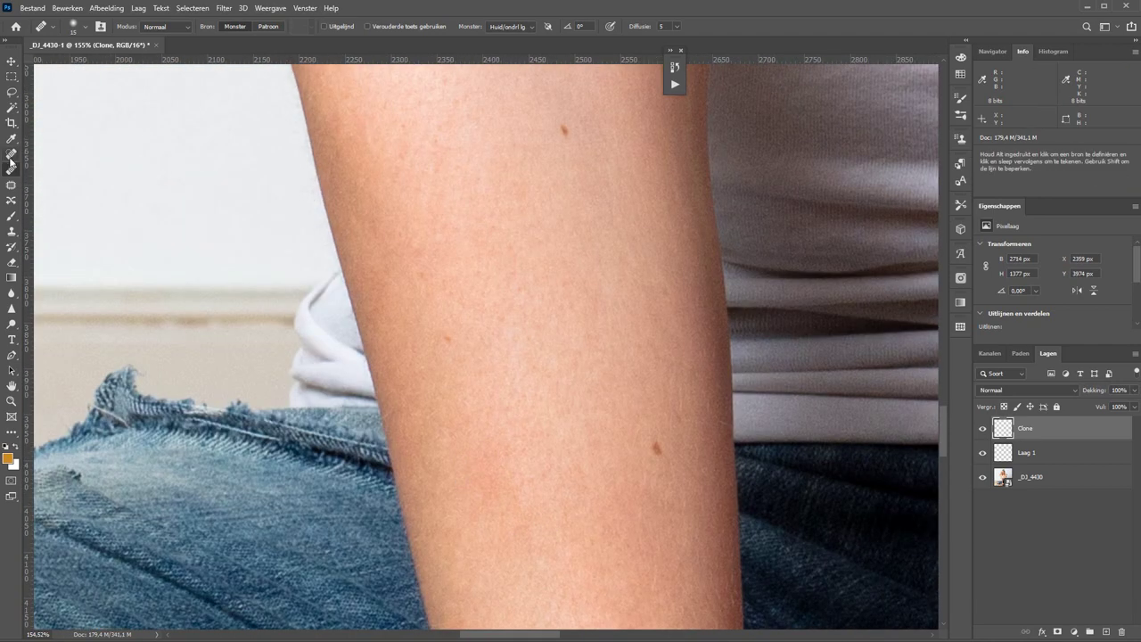
key("shift+j")
left_click_drag(607, 438, 519, 454)
left_click_drag(395, 160, 182, 375)
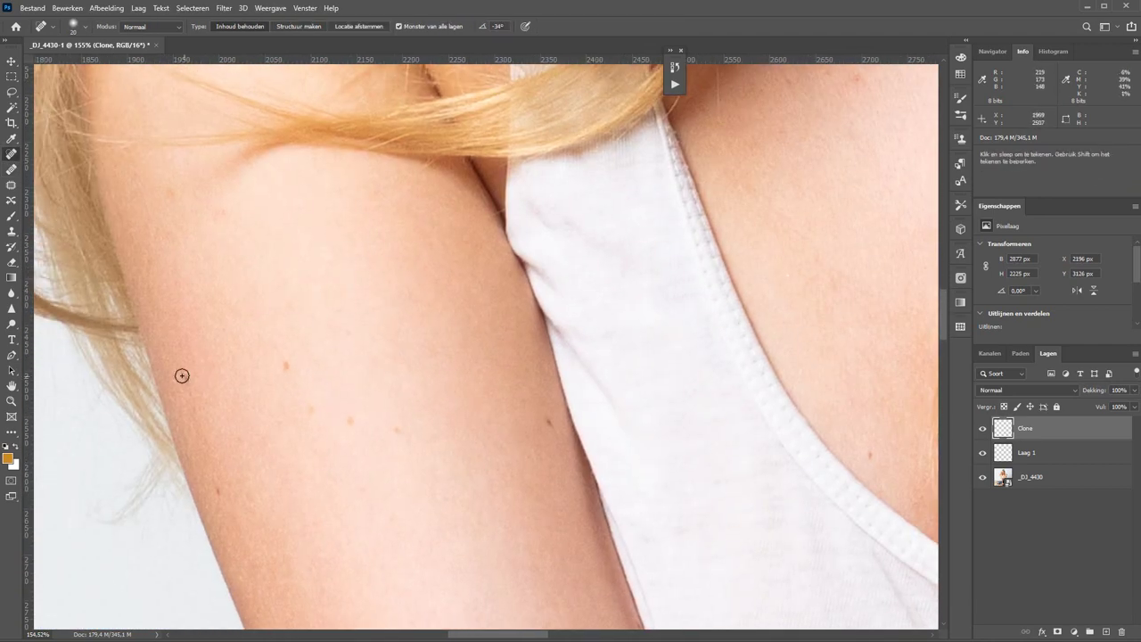
mouse_move(222, 499)
left_mouse_down()
mouse_move(191, 318)
mouse_move(352, 522)
mouse_move(501, 480)
left_mouse_up()
left_click_drag(398, 226, 407, 541)
Heal the mole on the cheek and check the forehead, eyes and chest
left_click_drag(615, 67, 618, 190)
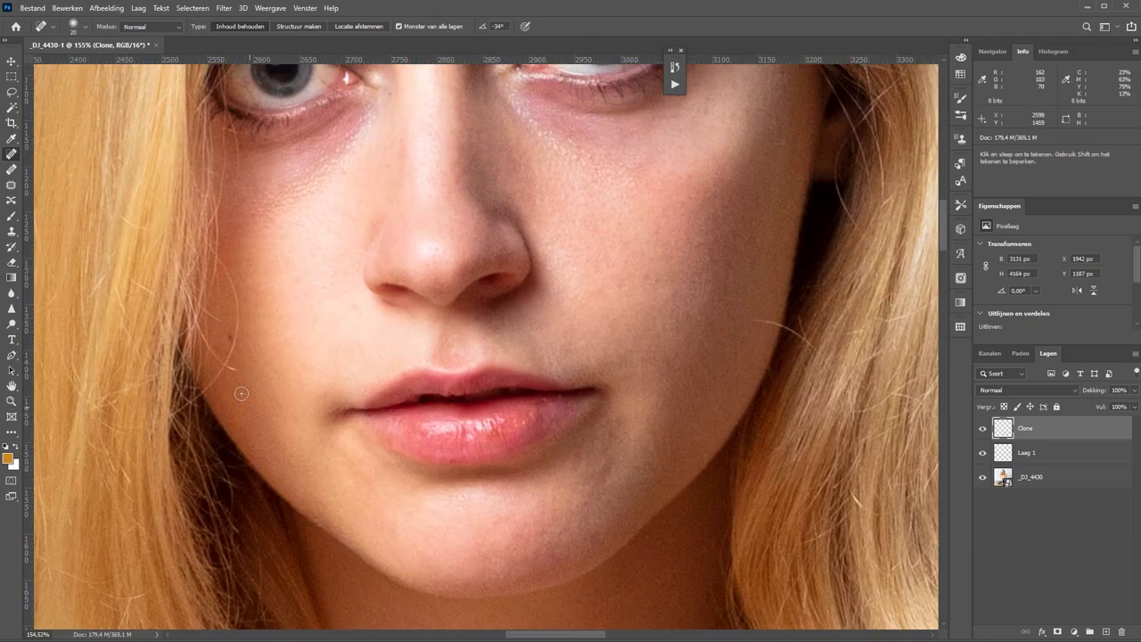
left_click(660, 282)
left_click_drag(428, 431, 454, 476)
left_click_drag(446, 124, 450, 477)
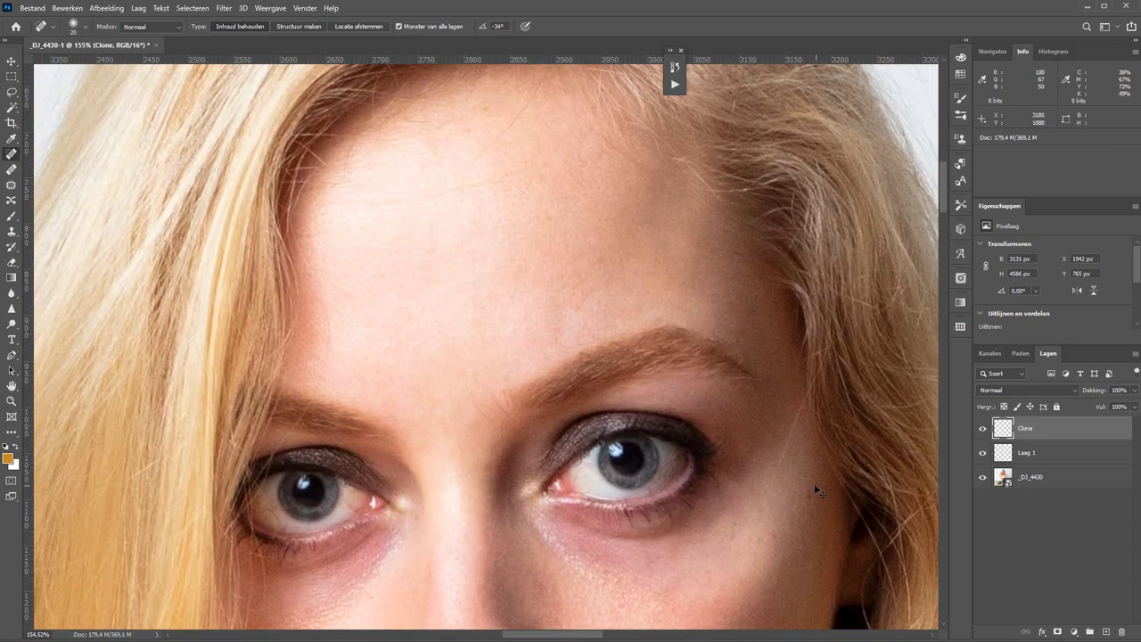
key("s")
scroll(796, 425, "down", 5)
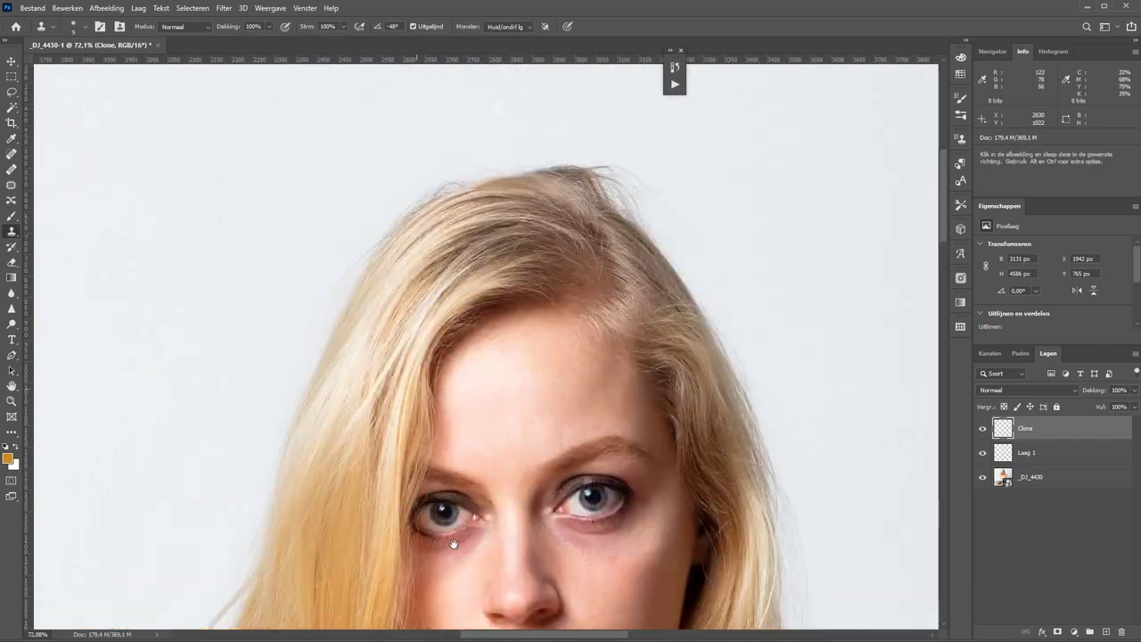
left_click_drag(624, 535, 624, 134)
scroll(627, 270, "up", 3)
Clone skin over the white streak near the knee
key("j")
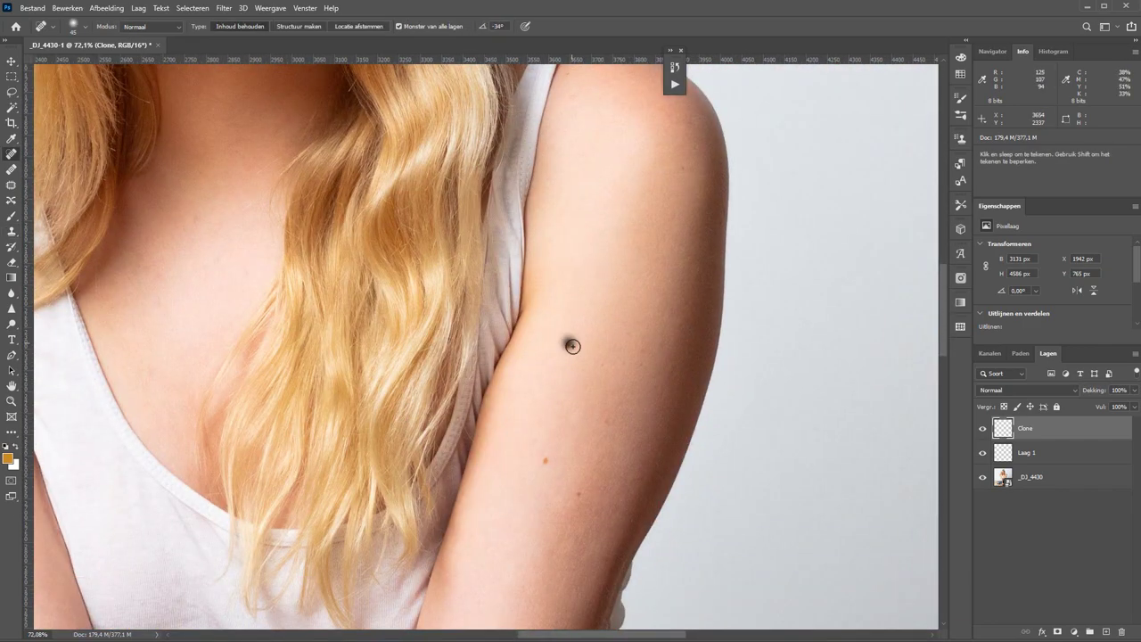
scroll(678, 165, "down", 5)
scroll(731, 331, "down", 5)
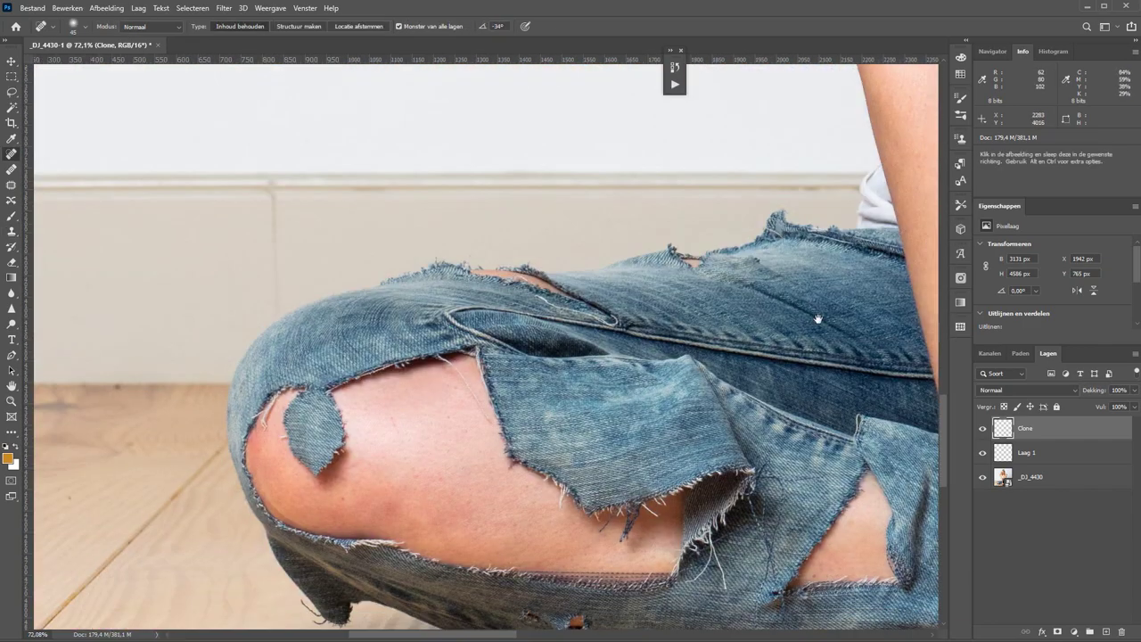
scroll(818, 316, "down", 3)
left_click_drag(452, 434, 272, 377)
scroll(533, 225, "right", 5)
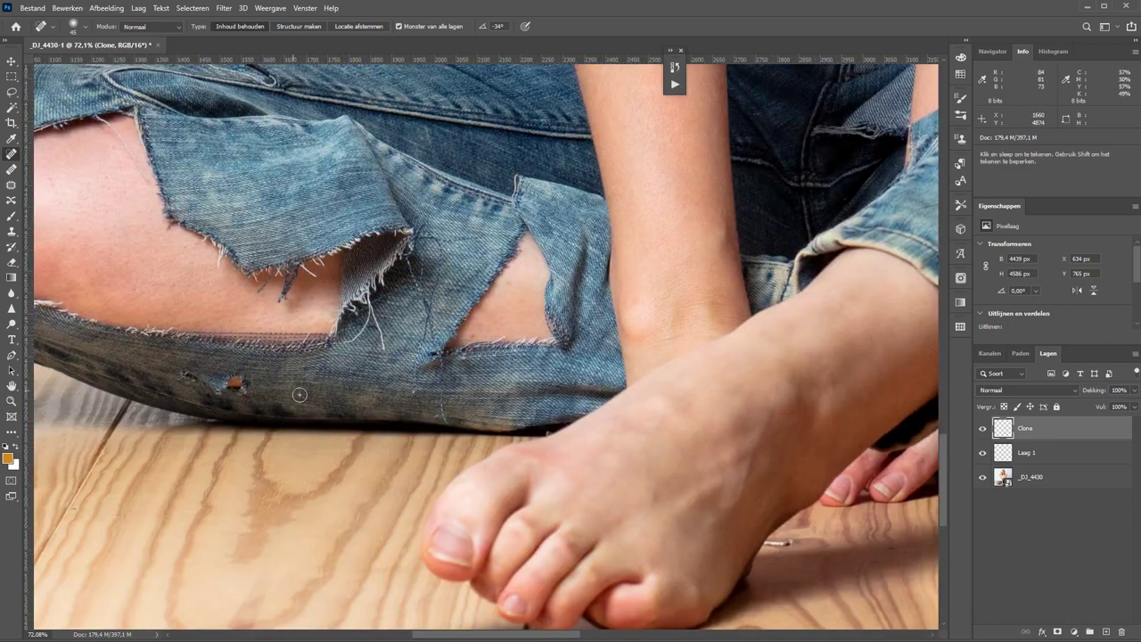
scroll(300, 395, "up", 10)
key("s")
left_click_drag(617, 414, 419, 408)
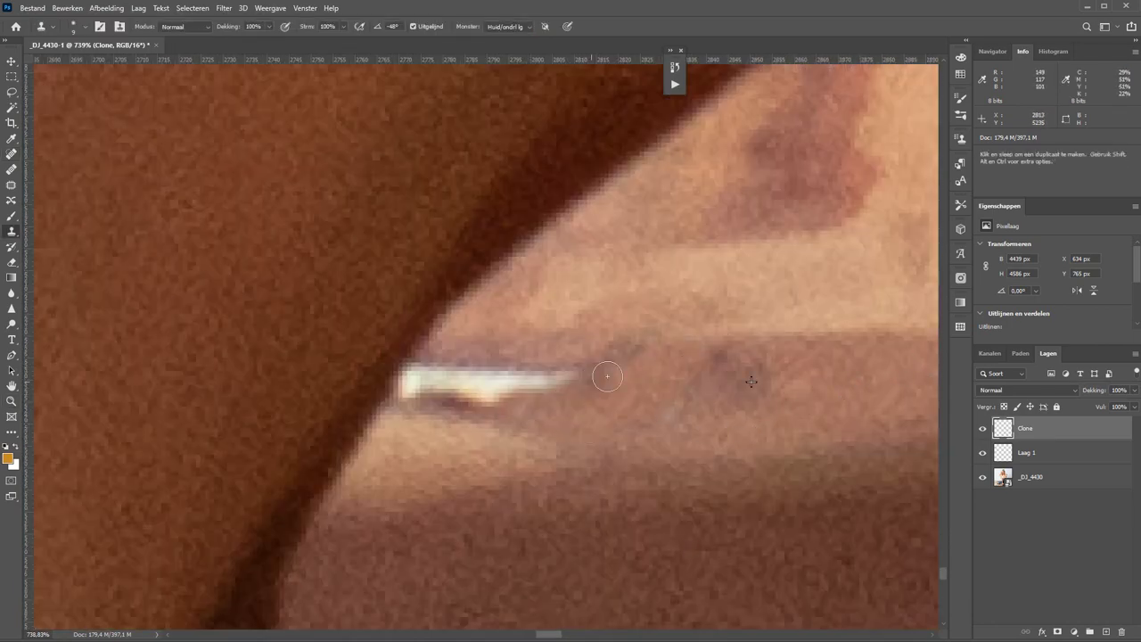
Clone wood grain over a white floor spot and heal the leftover speck
key("ctrl+0")
key("z")
left_click(509, 357)
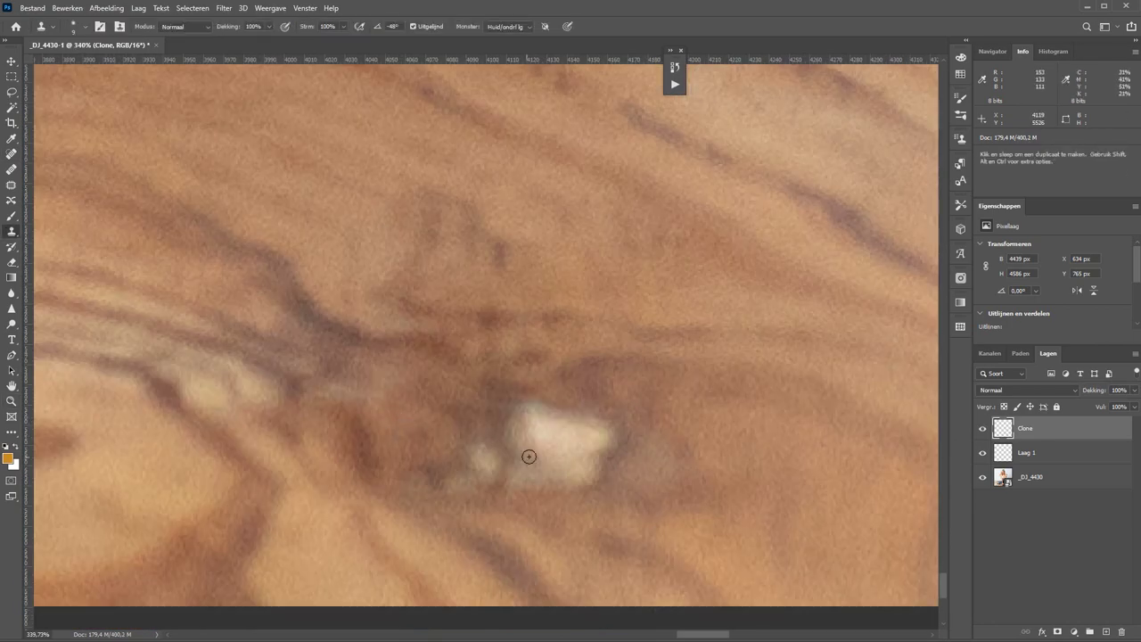
mouse_move(604, 427)
left_mouse_down()
mouse_move(555, 484)
mouse_move(486, 463)
left_mouse_up()
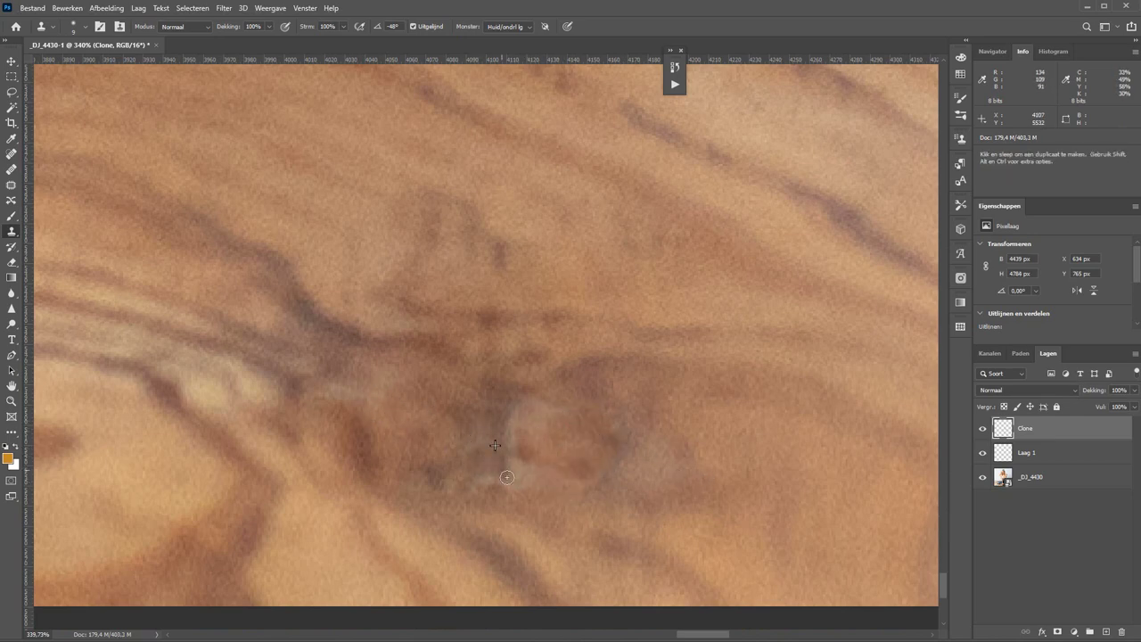
key("ctrl+0")
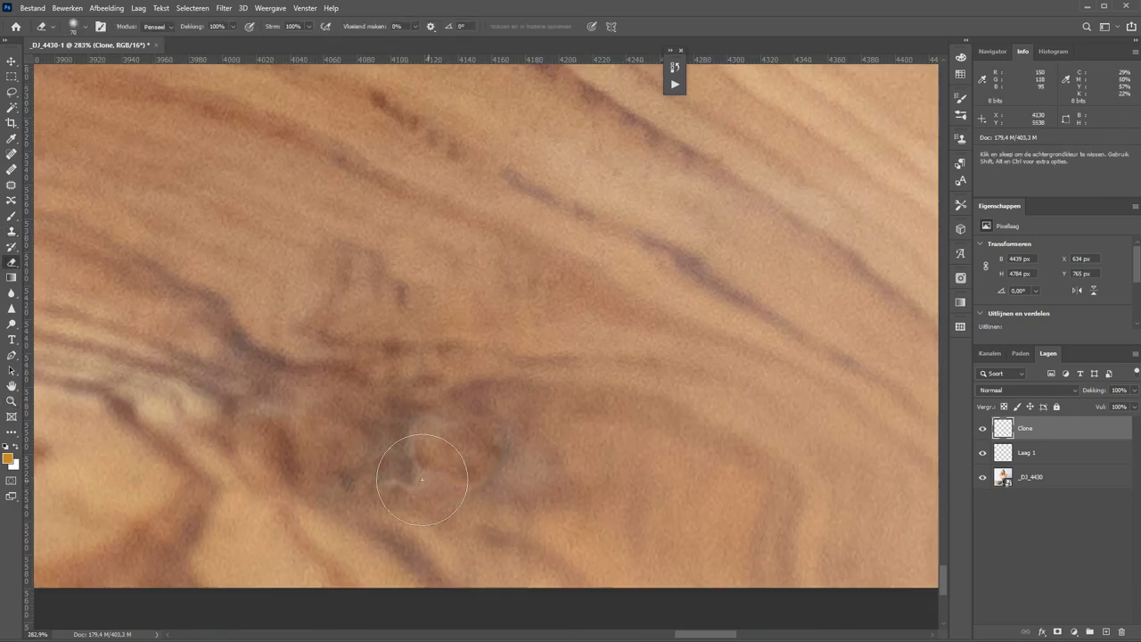
key("j")
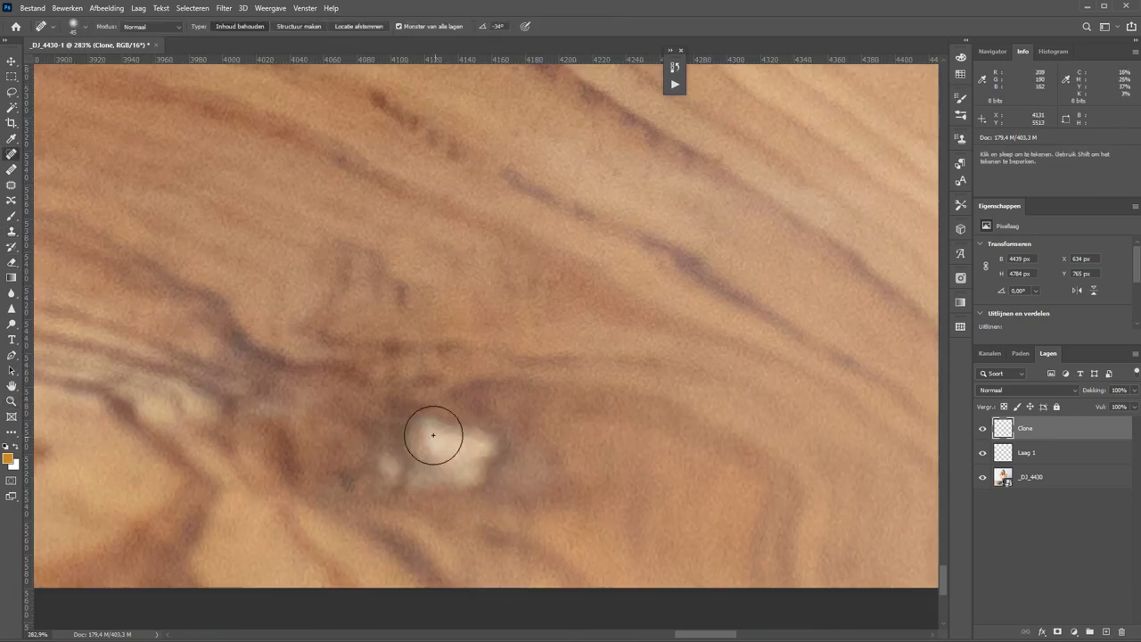
left_click_drag(433, 433, 402, 459)
key("ctrl+0")
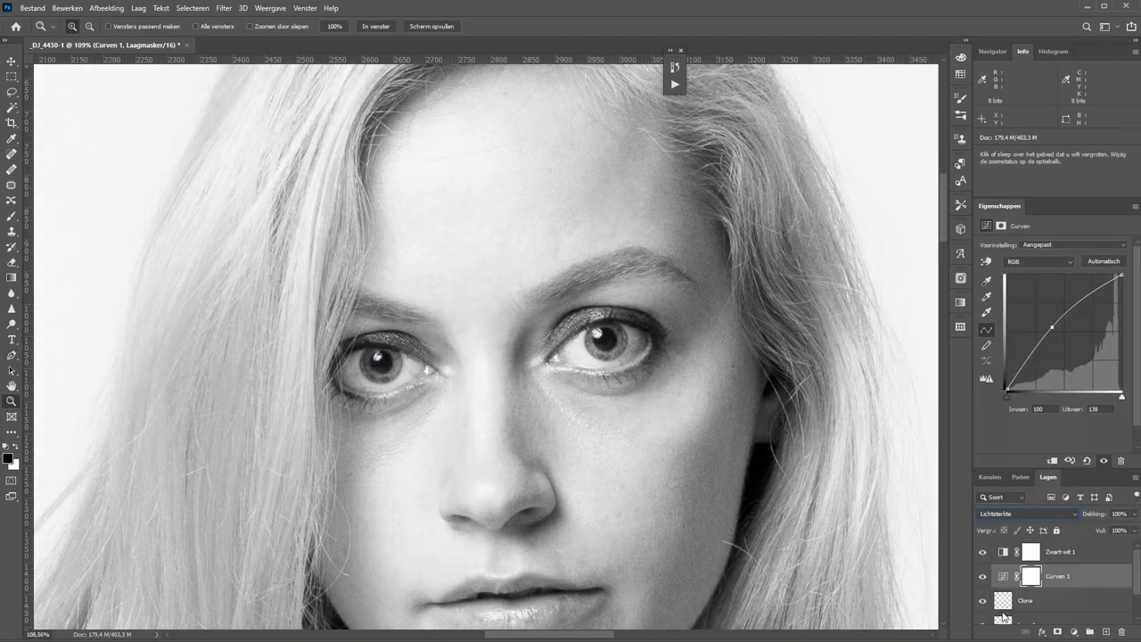
Invert the Curves 1 mask and paint its brightening under the left eye
key("ctrl+i")
left_click(417, 412)
key("b")
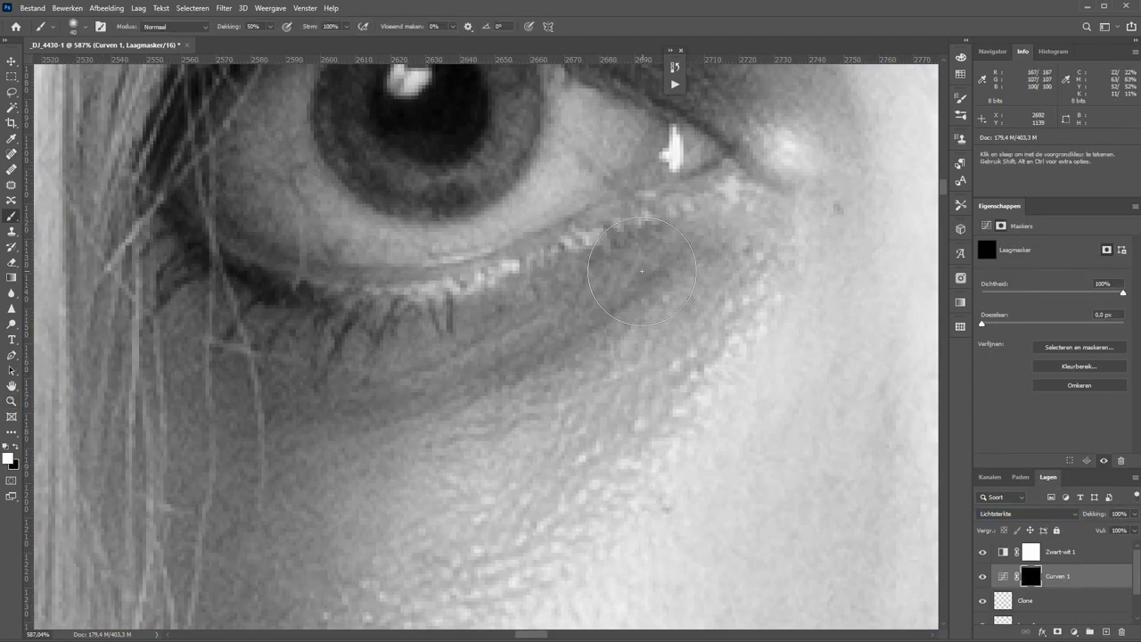
left_click_drag(642, 270, 268, 393)
scroll(262, 288, "right", 10)
left_click_drag(262, 288, 708, 280)
Add Curves 2 raised from 101 to 151 and paint it under the right eye
left_click(1075, 631)
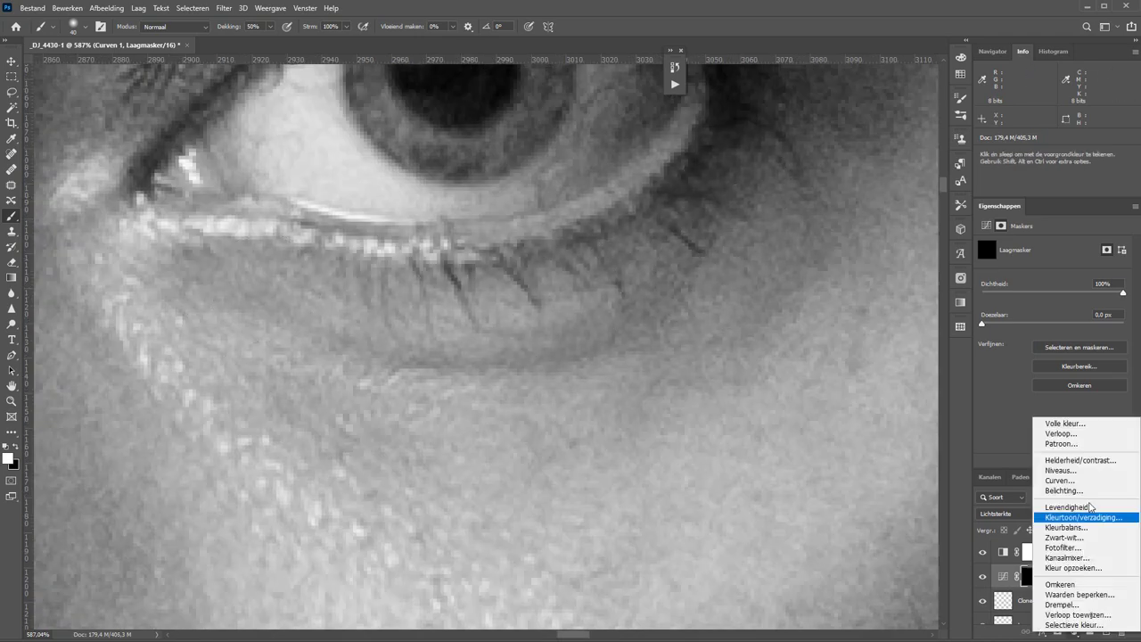
left_click(1060, 481)
left_click_drag(1053, 345, 1053, 321)
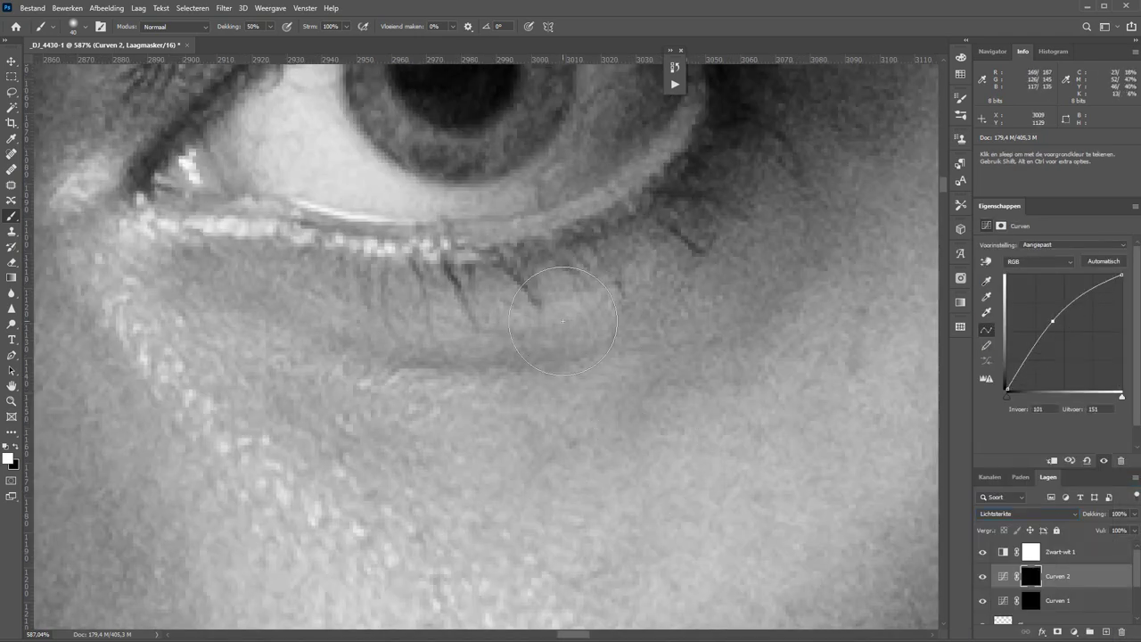
left_click_drag(562, 321, 764, 217)
scroll(764, 217, "left", 10)
key("z")
key("ctrl+0")
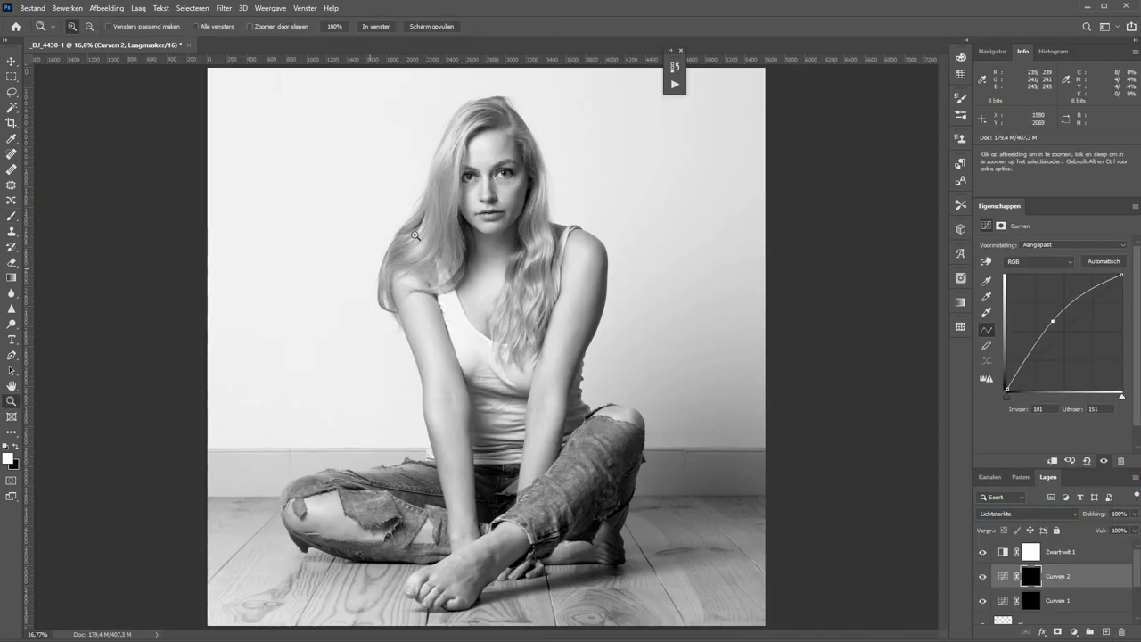
left_click_drag(415, 234, 535, 234)
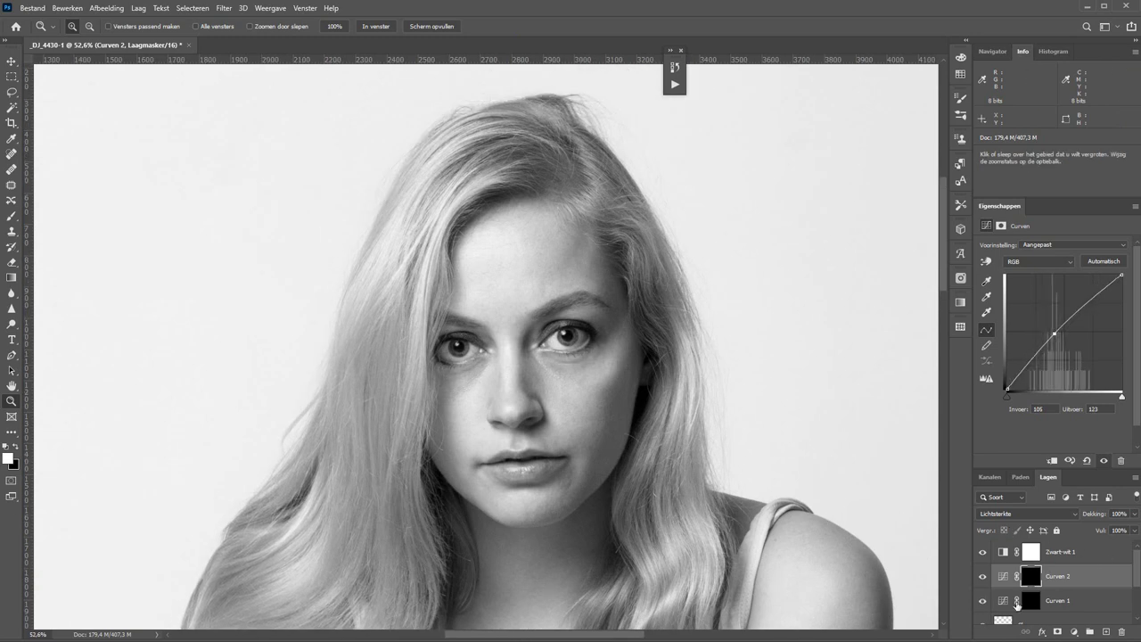
Retune the black-and-white conversion to reds 68 and cyans -87, and add Curves 3
left_click(1017, 604)
key("ctrl+0")
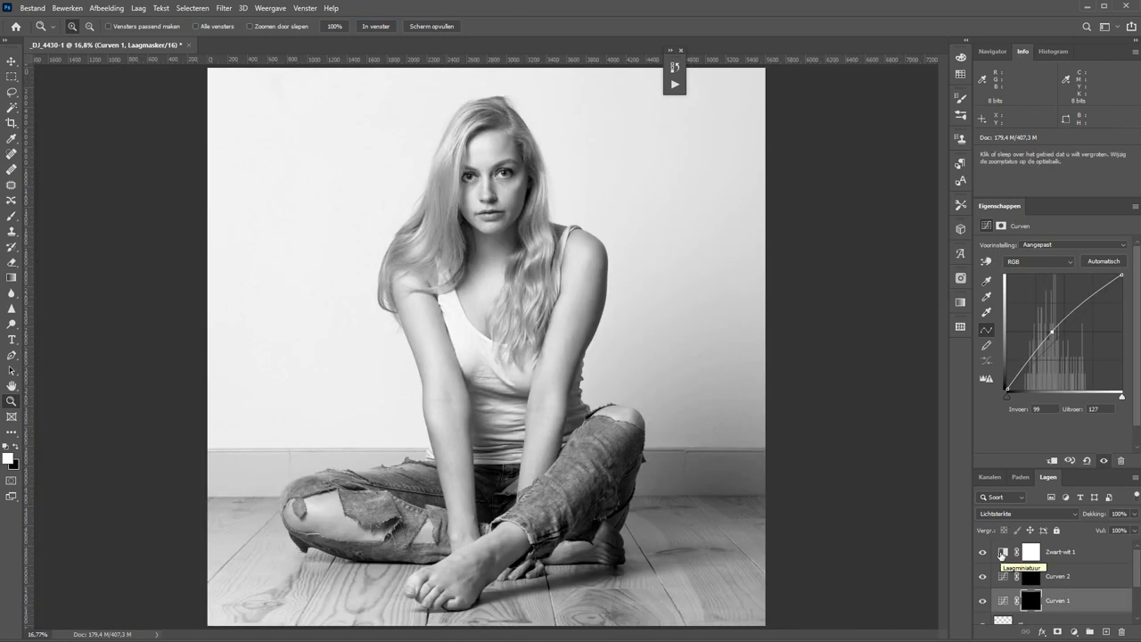
left_click(1001, 554)
mouse_move(1056, 312)
left_mouse_down()
mouse_move(1081, 312)
mouse_move(1058, 290)
left_mouse_up()
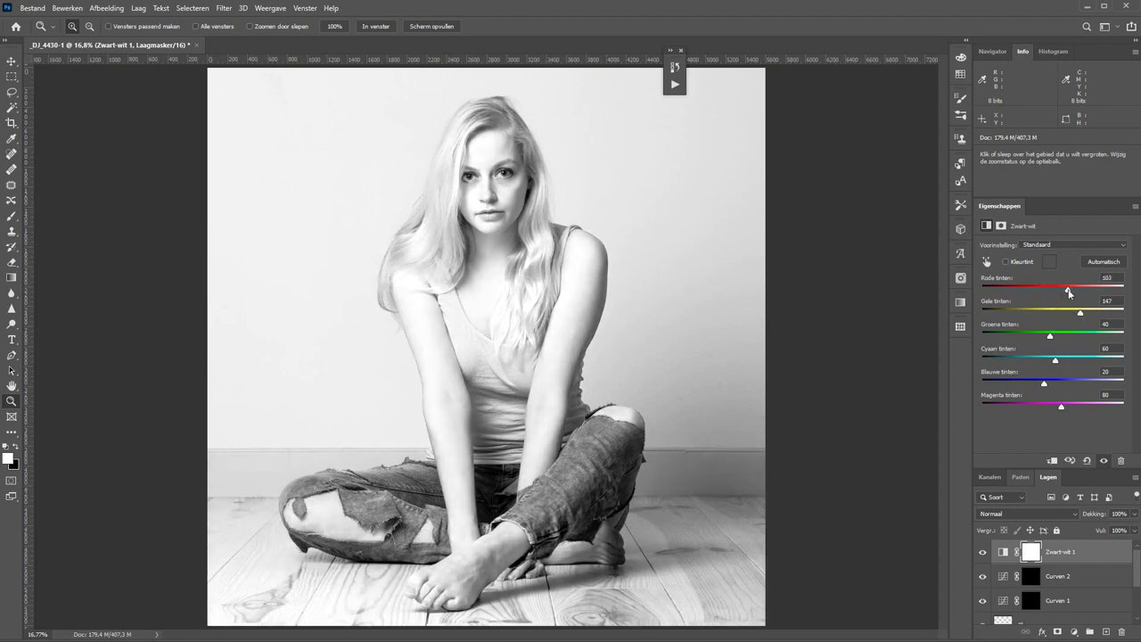
left_click_drag(1044, 382, 1015, 360)
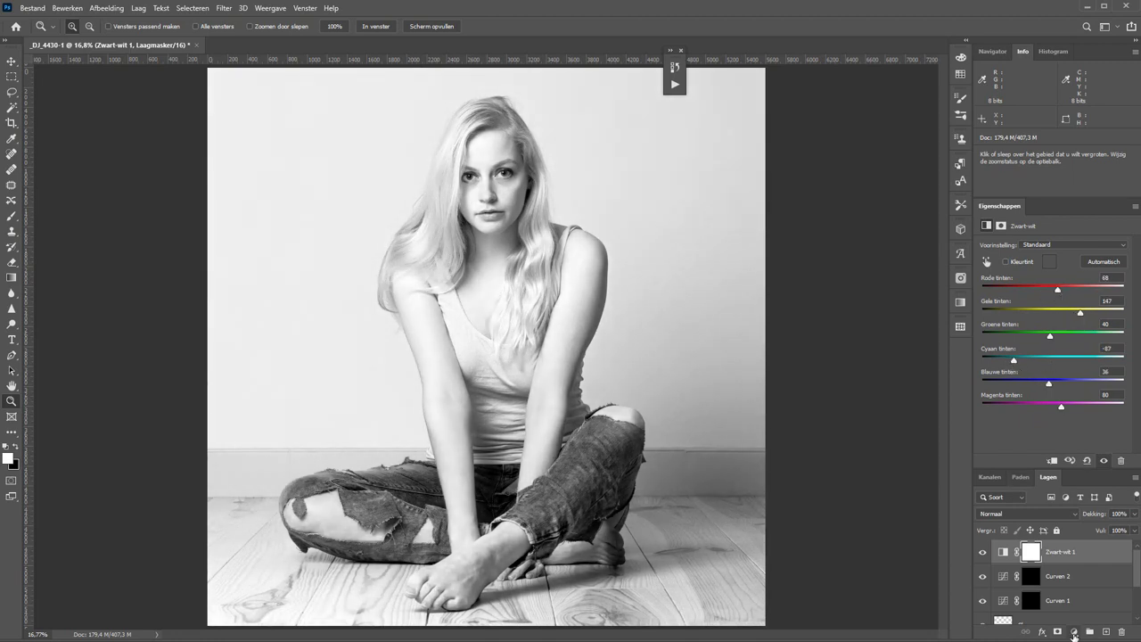
left_click(1074, 635)
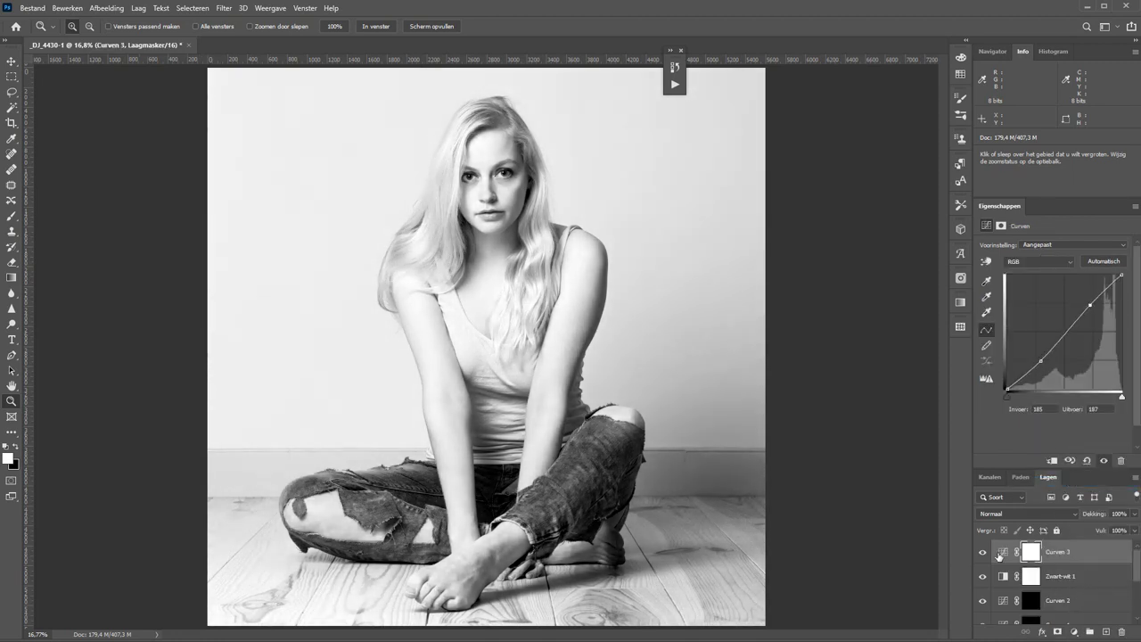
Rename the brightening curve 'lichter', add a darkening curve, and invert both masks to black
double_click(1057, 552)
type("lichter")
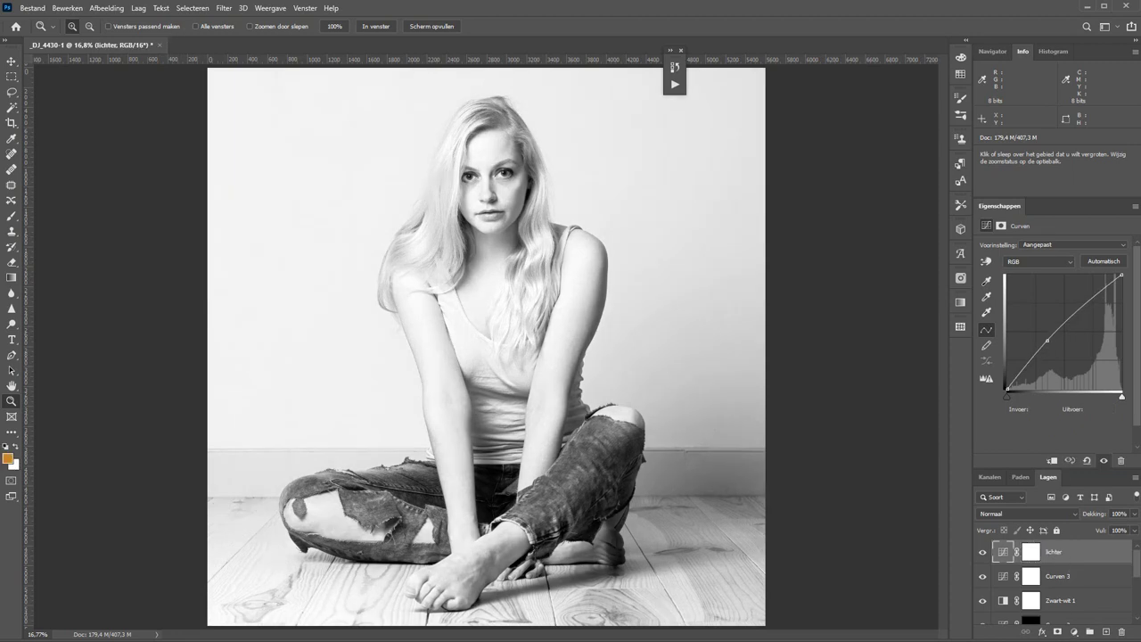
key("ctrl+m")
left_click_drag(1008, 396, 1034, 396)
key("ctrl+i")
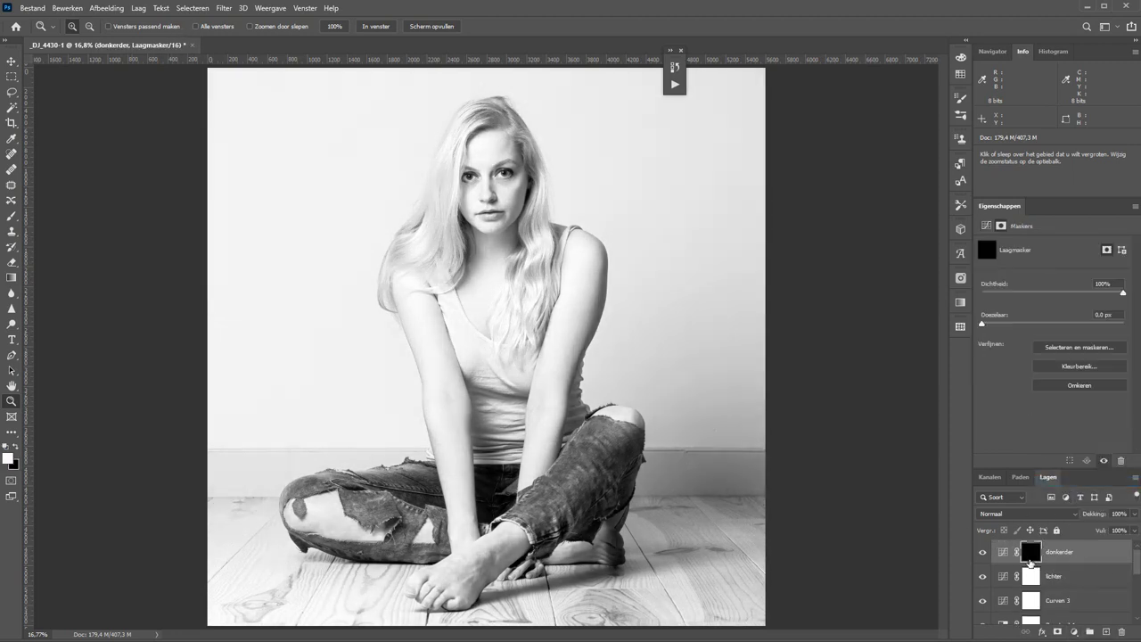
key("alt+bracketleft")
key("ctrl+i")
key("b")
Paint burning on the donkerder mask and dodging on lichter, using Luminosity blending
left_click(1081, 554)
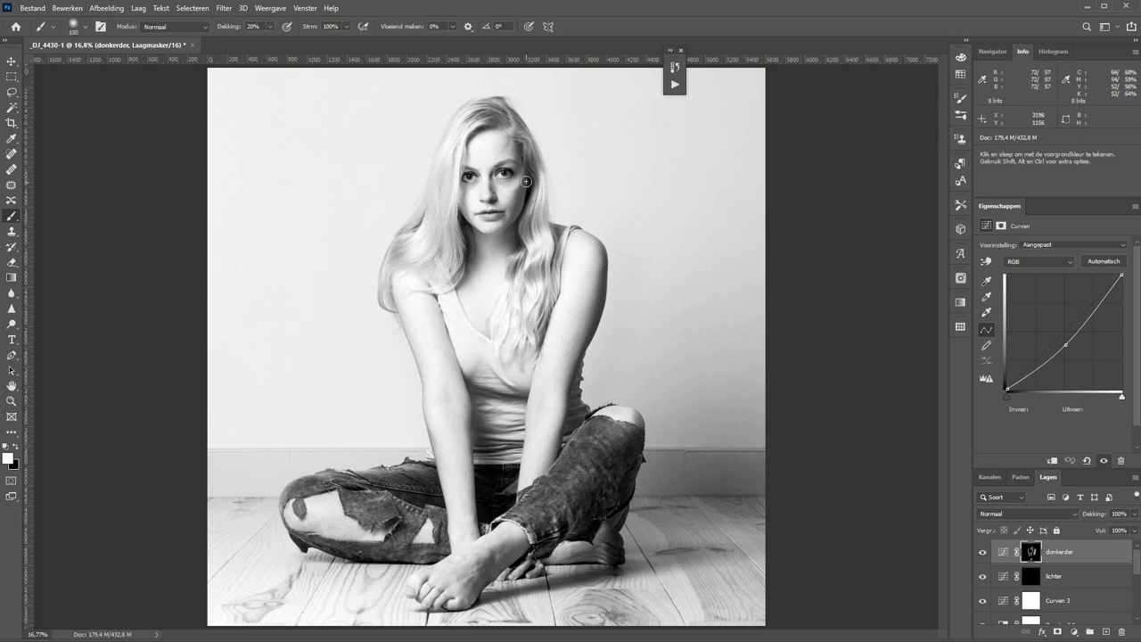
key("alt+bracketleft")
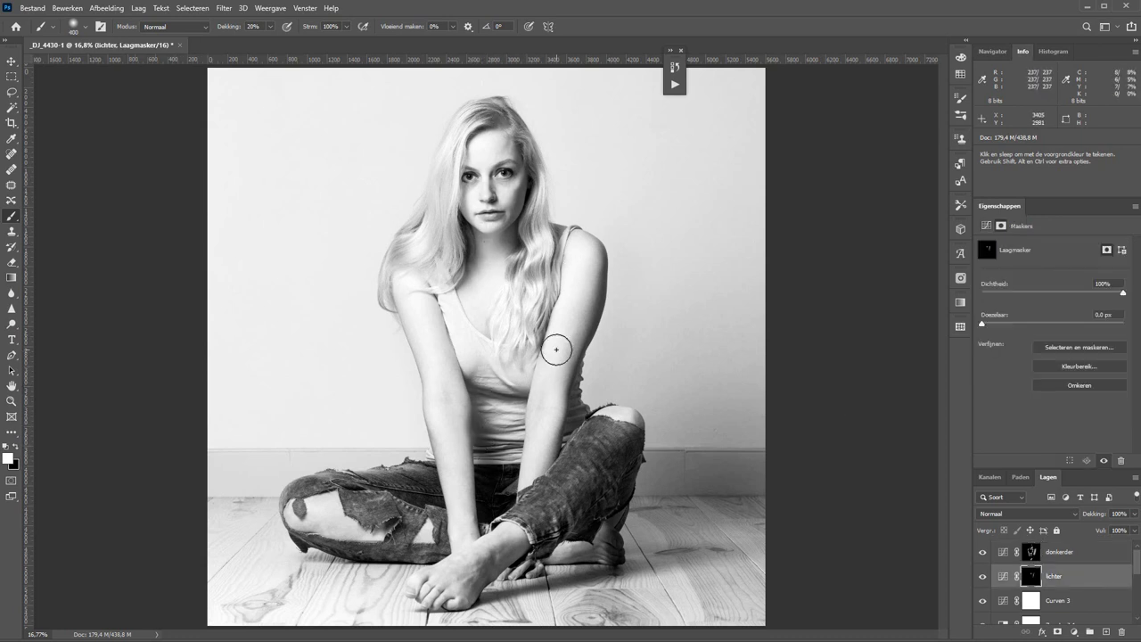
left_click(1029, 514)
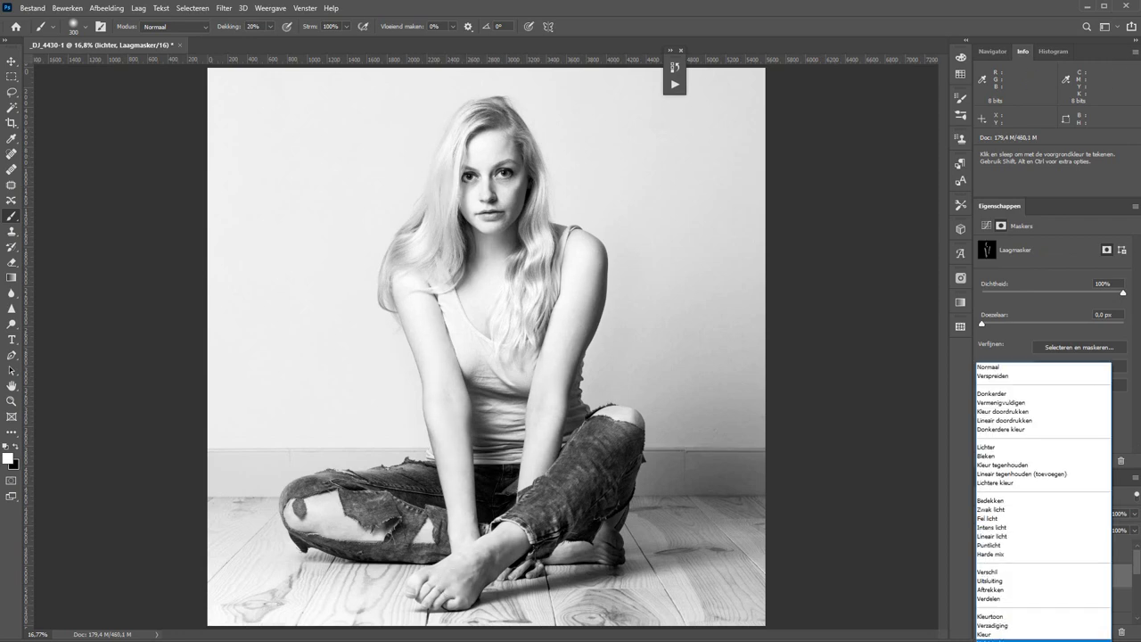
key("alt+bracketright")
left_click(984, 577)
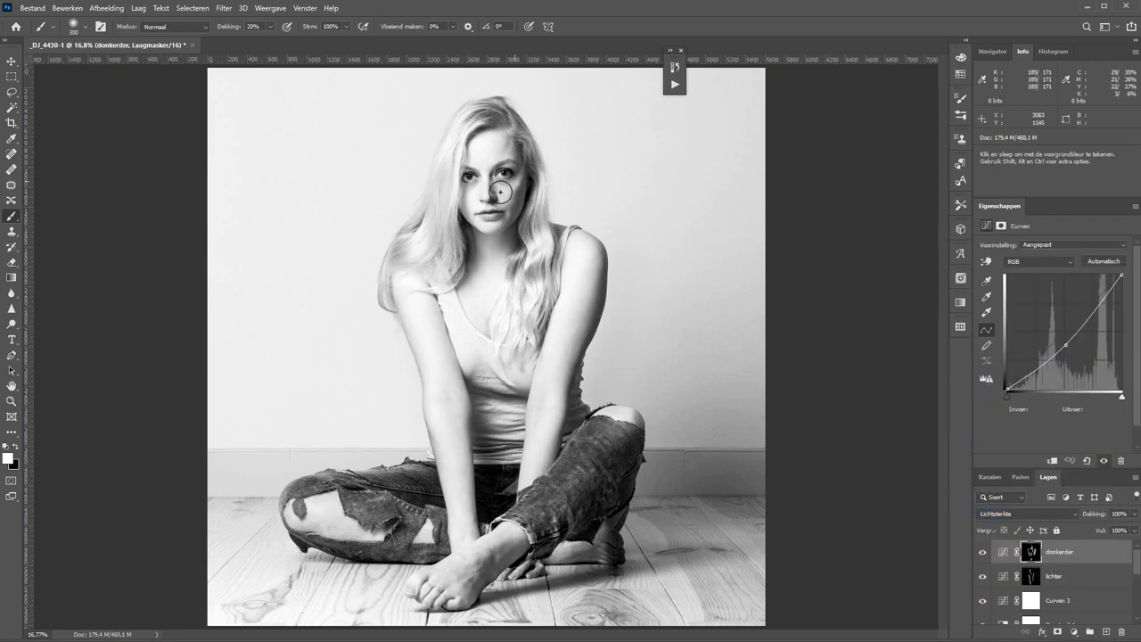
key("z")
left_click_drag(502, 159, 570, 159)
Hide the black-and-white layer, raise the ogen curve, and invert its mask
scroll(1051, 579, "down", 1)
left_click(982, 601)
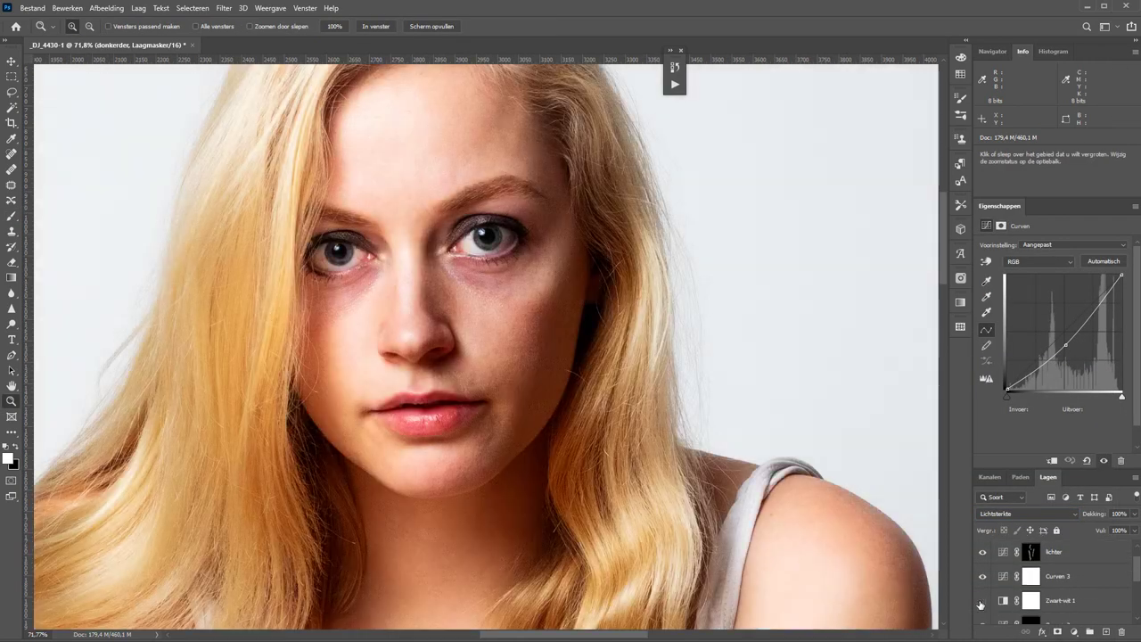
left_click_drag(1045, 347, 1045, 321)
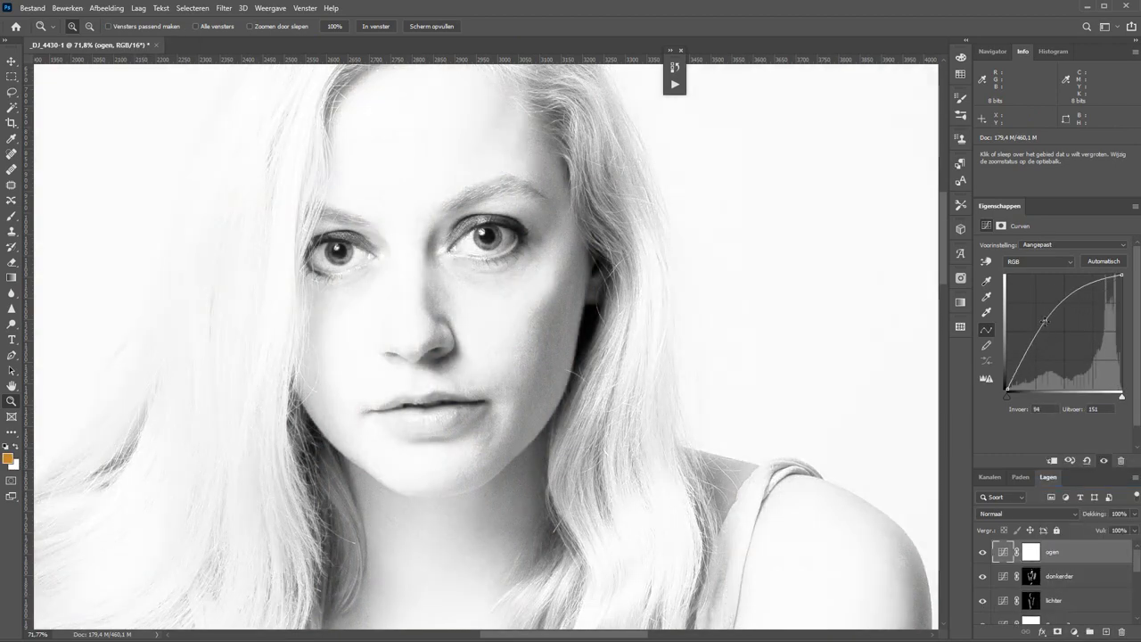
left_click(1030, 552)
key("ctrl+i")
Paint the ogen brightening into both irises
left_click_drag(336, 245, 547, 331)
key("d")
key("b")
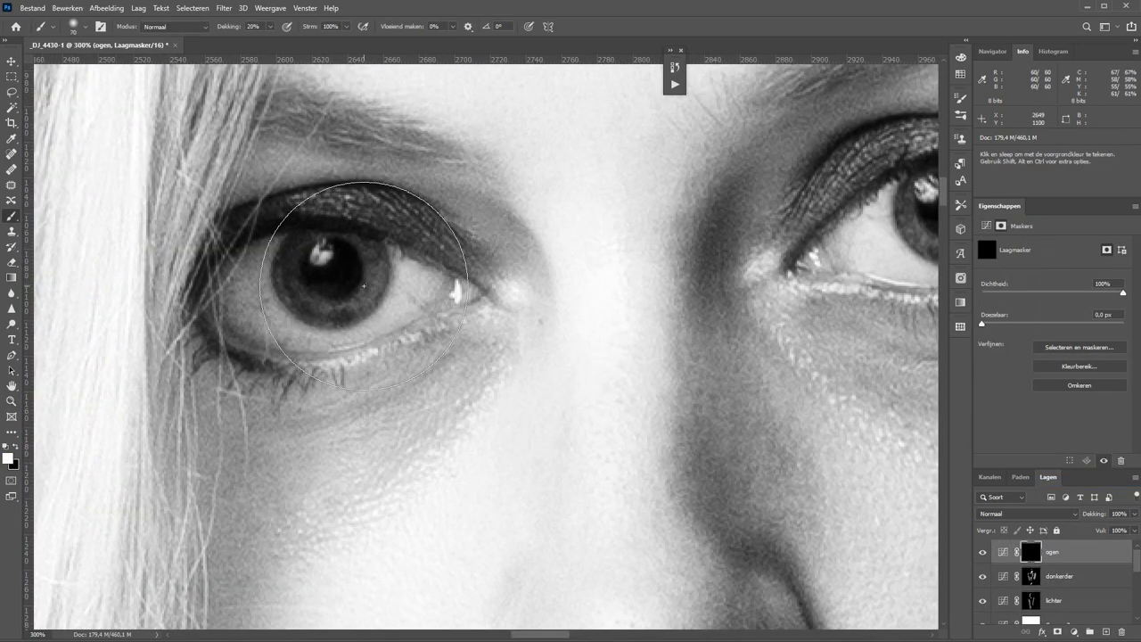
left_click_drag(316, 258, 334, 272)
left_click_drag(802, 338, 526, 383)
left_click_drag(642, 254, 668, 267)
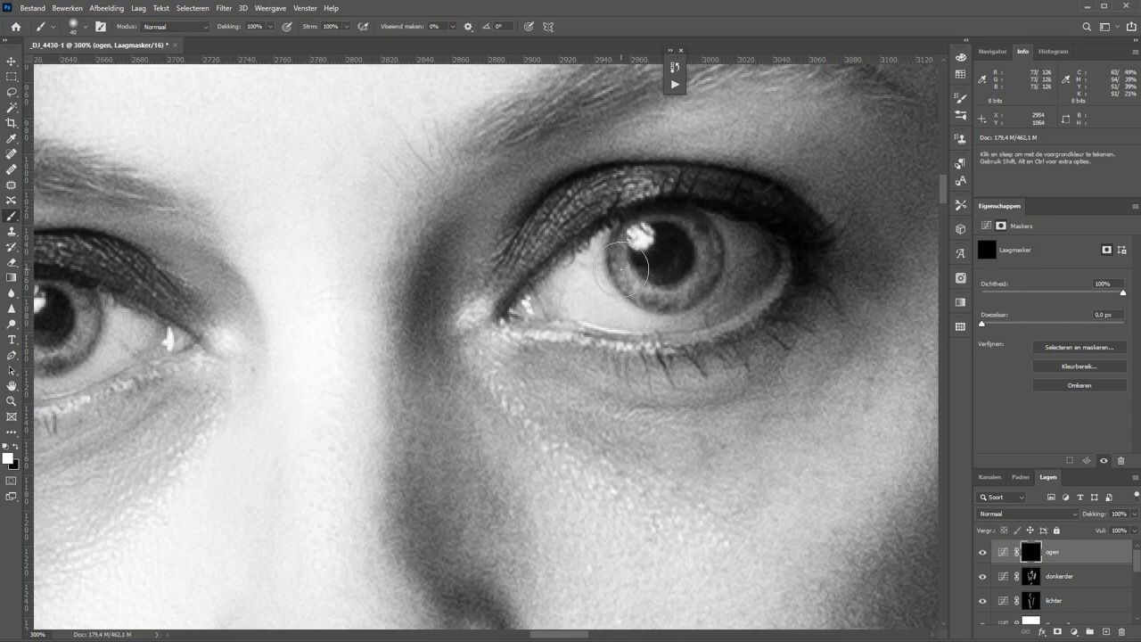
key("ctrl+0")
key("z")
left_click(481, 193)
Add a Luminosity curves layer named 'donkerder lippen'
left_click(1073, 632)
left_click(1025, 490)
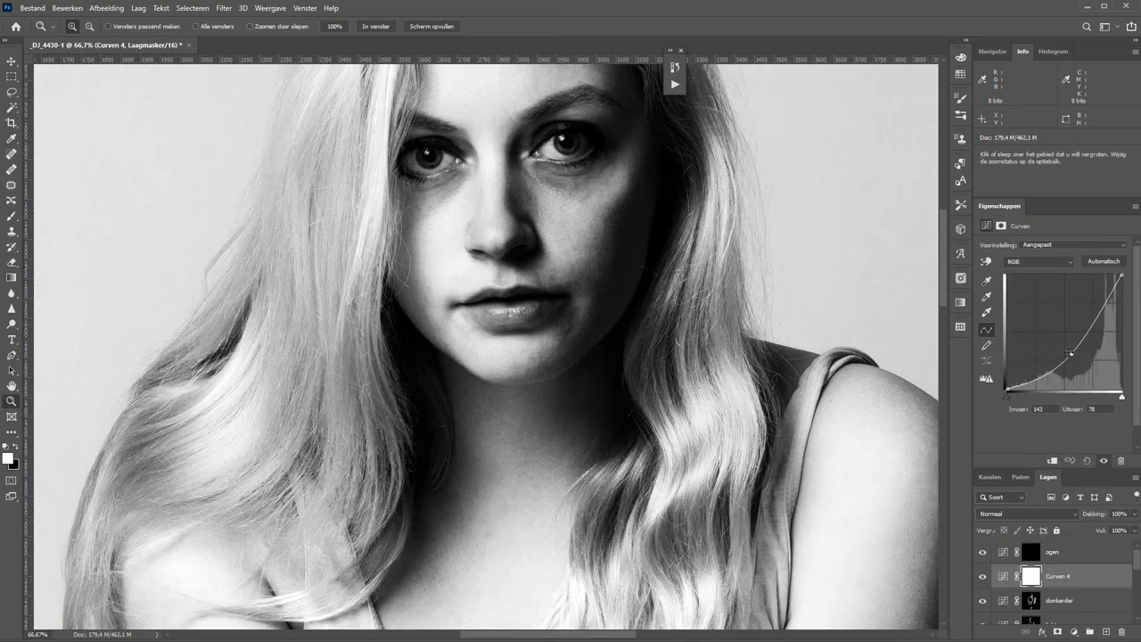
left_click(1030, 513)
left_click(990, 638)
double_click(1056, 576)
type("donke")
Invert the lip layer's mask, paint the darkening onto the lips, and lower opacity to 72%
left_click(1031, 576)
key("ctrl+i")
key("b")
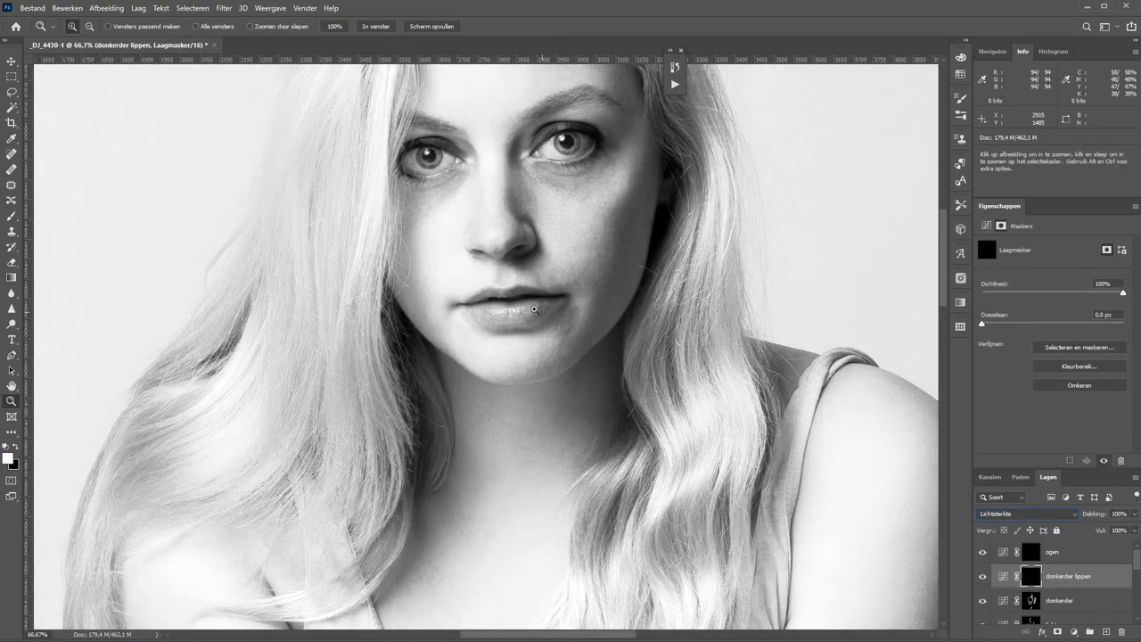
scroll(513, 307, "up", 3)
mouse_move(535, 321)
left_mouse_down()
mouse_move(407, 336)
mouse_move(558, 273)
mouse_move(422, 275)
left_mouse_up()
left_click_drag(1093, 514, 1072, 511)
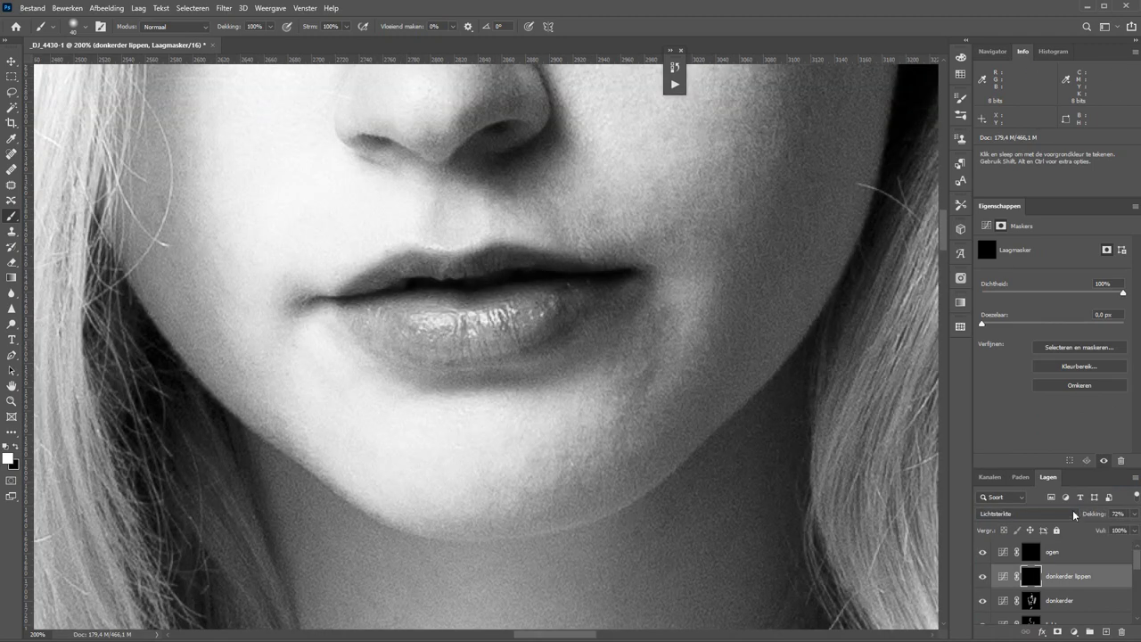
key("ctrl+0")
left_click(1065, 552)
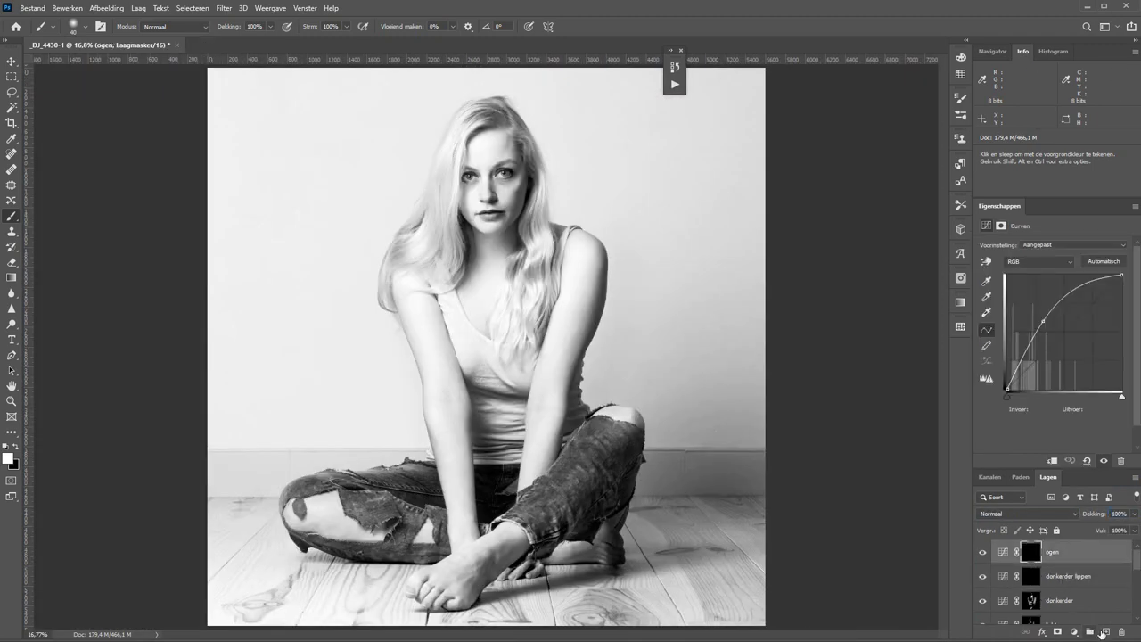
Add a new grey layer, convert it to a Smart Object and apply Add Noise
left_click(1103, 632)
right_click(1061, 551)
left_click(223, 8)
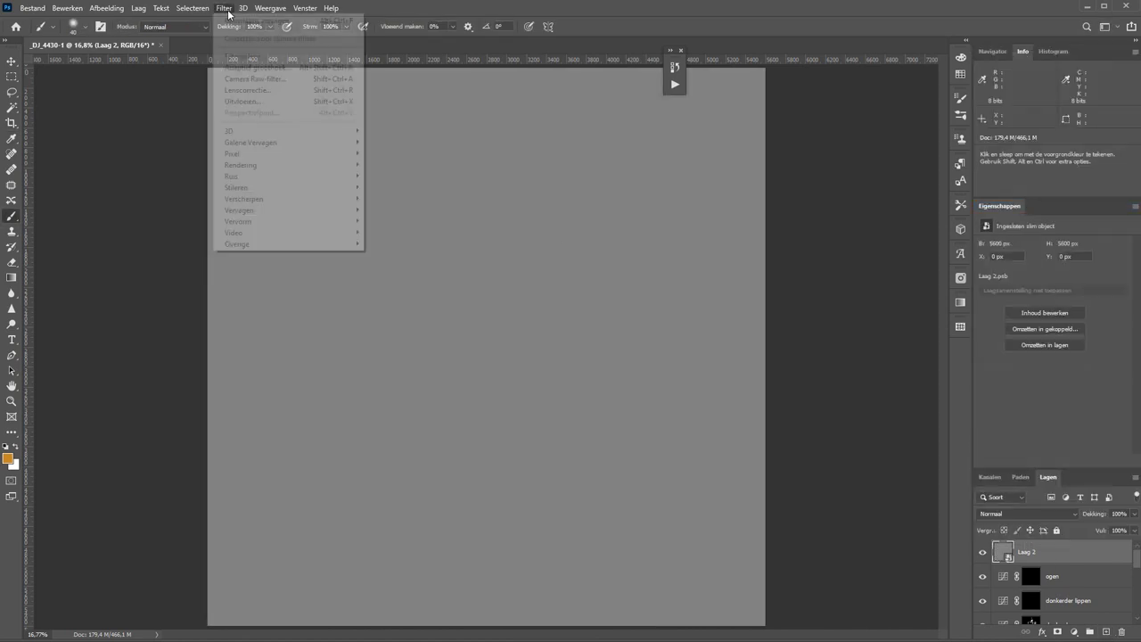
left_click(401, 209)
left_click(486, 322)
left_click(618, 115)
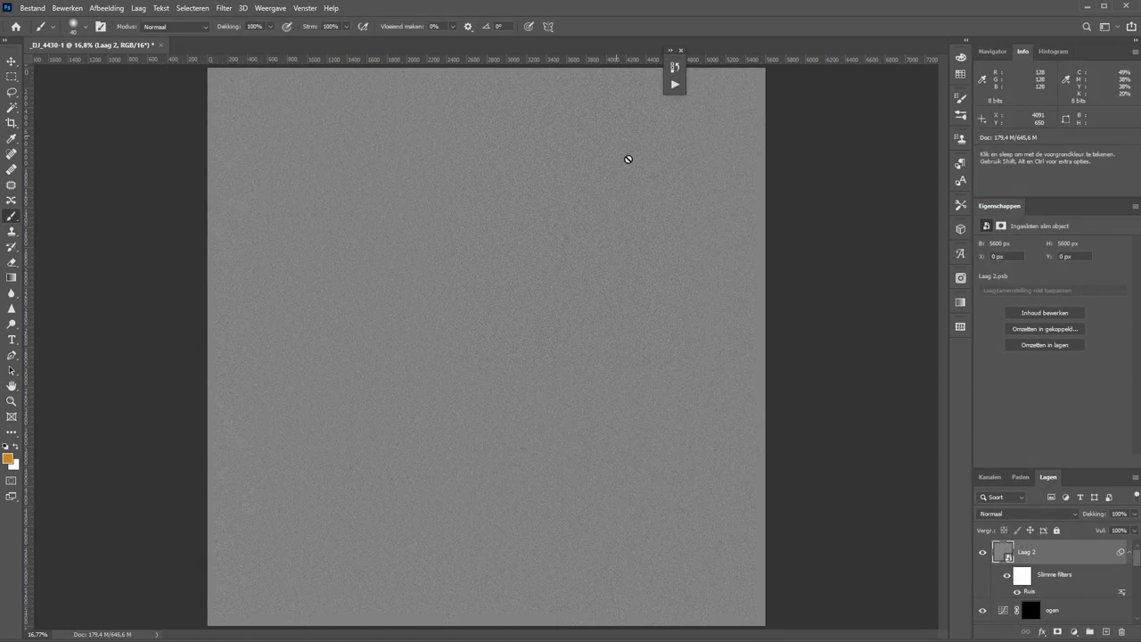
Rasterize the noise layer and delete everything outside a central square selection
key("m")
left_click_drag(392, 254, 597, 460)
key("ctrl+shift+i")
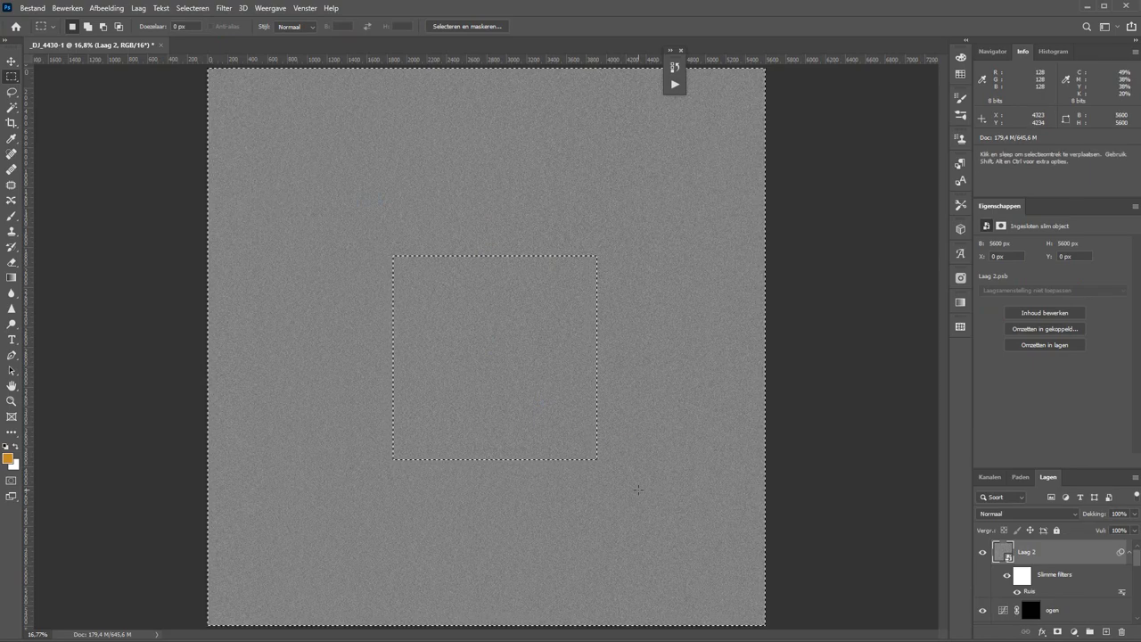
right_click(1059, 553)
left_click(1018, 283)
key("Delete")
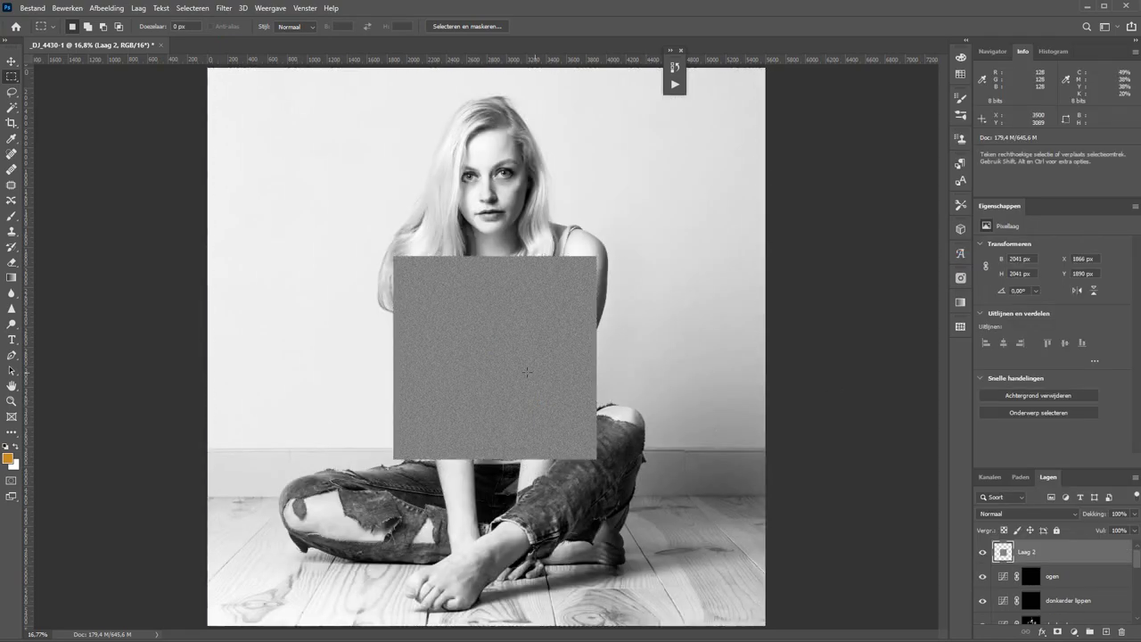
Scale the noise square up so the grain covers the whole canvas
key("v")
left_click_drag(496, 369, 311, 536)
key("ctrl+z")
key("ctrl+z")
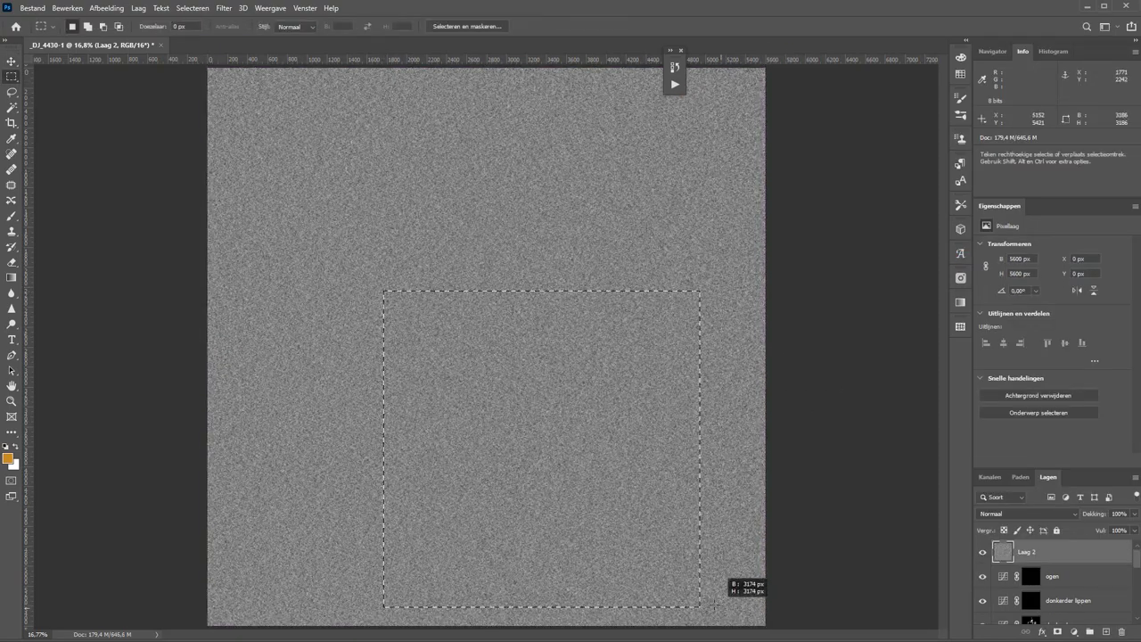
key("Delete")
left_click_drag(684, 303, 509, 324)
key("ctrl+z")
key("ctrl+z")
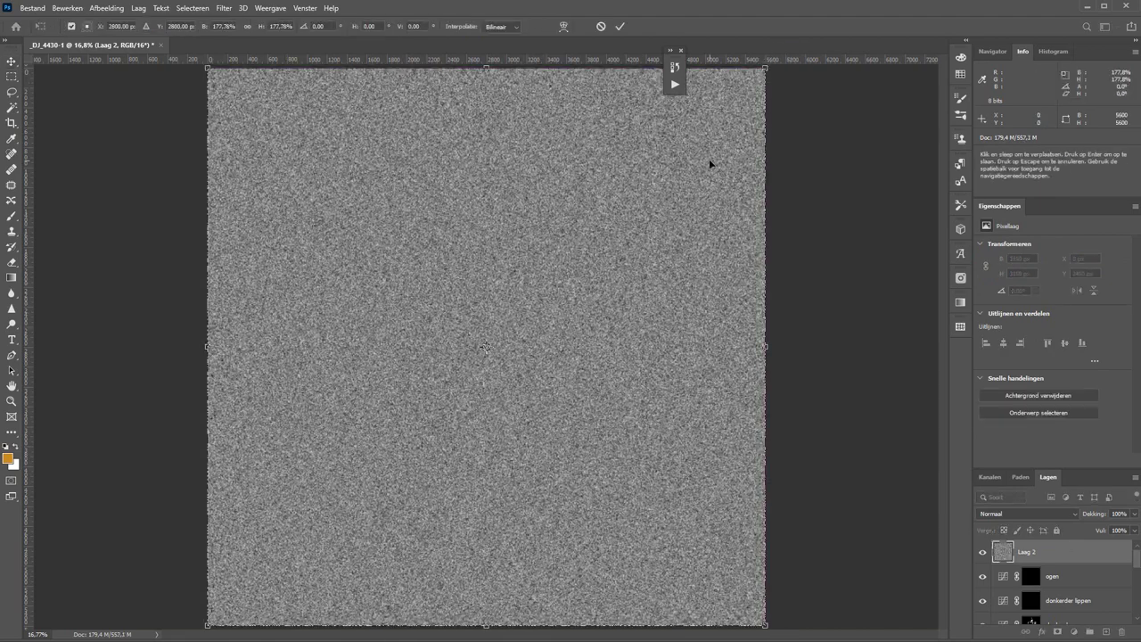
left_click(1030, 513)
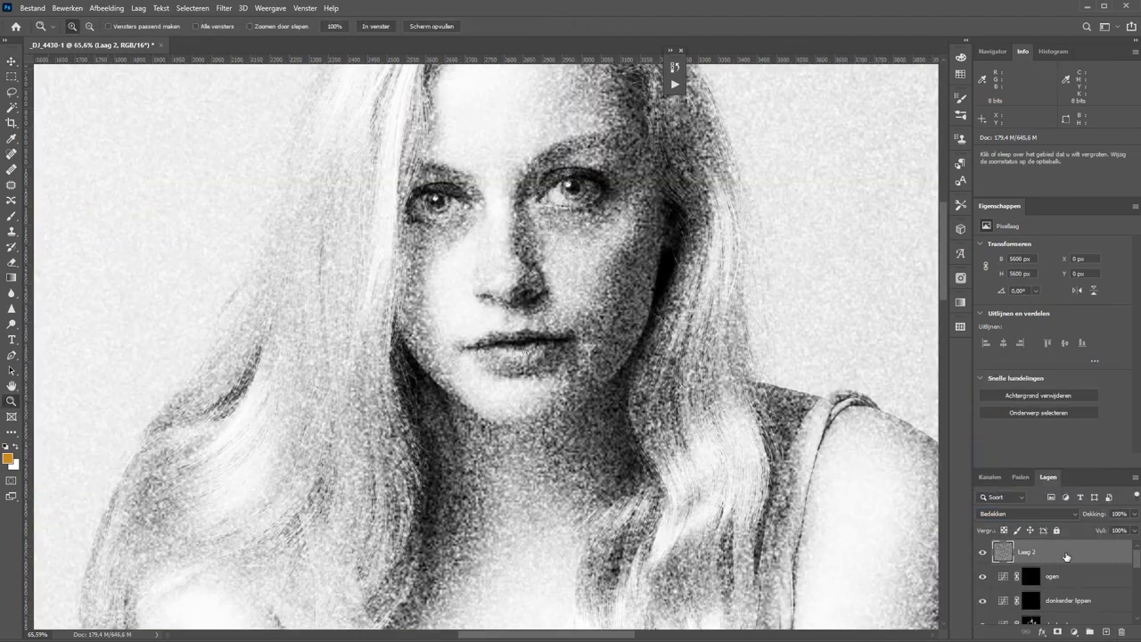
Use Blend If to keep grain off the highlights, then set Laag 2 to Overlay at 20% opacity
left_click_drag(730, 521, 733, 523)
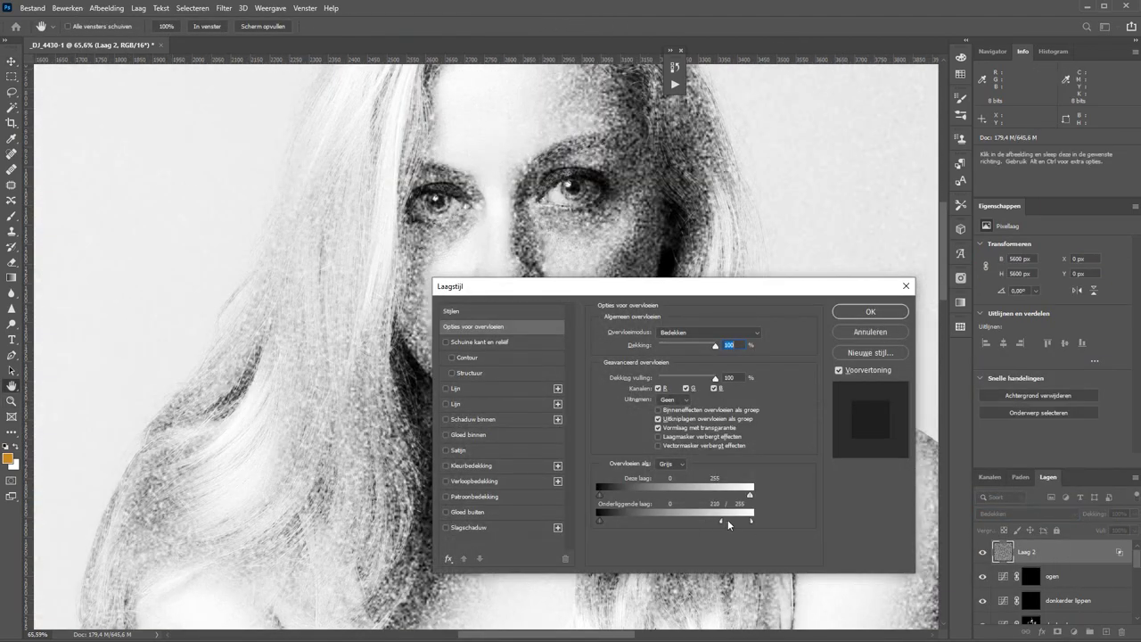
key("Return")
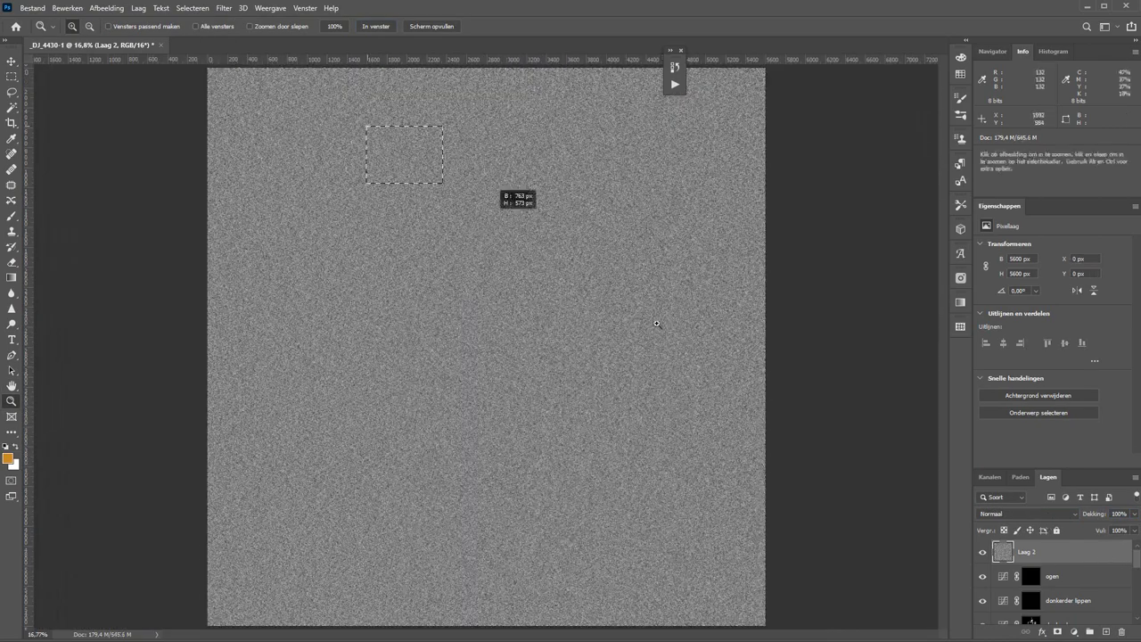
double_click(1096, 552)
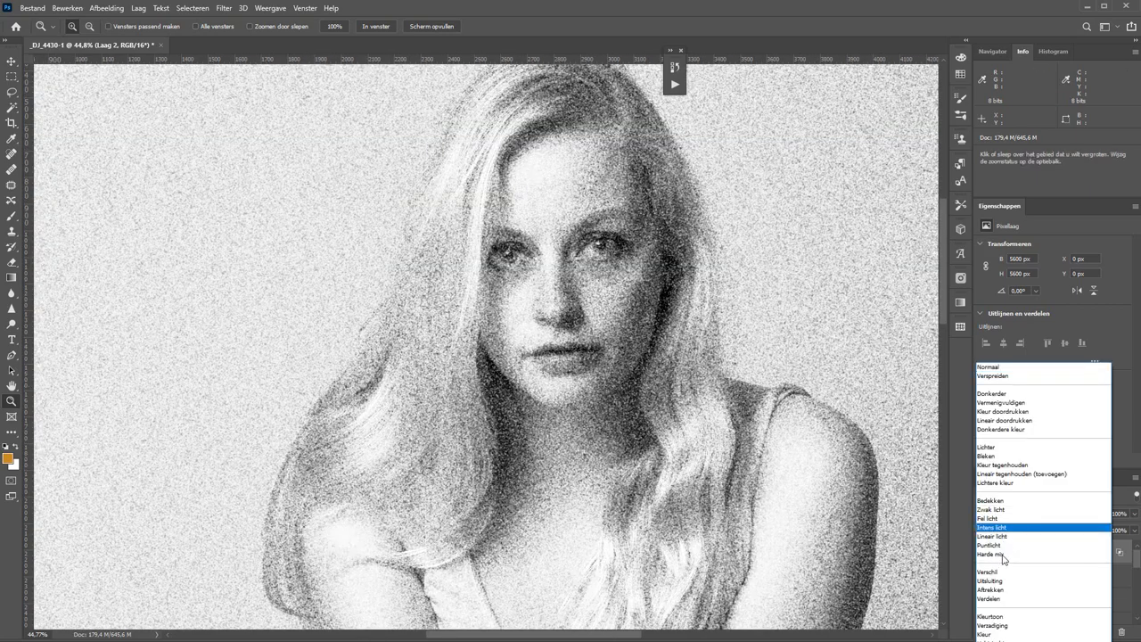
left_click(989, 500)
key("2")
left_click(375, 26)
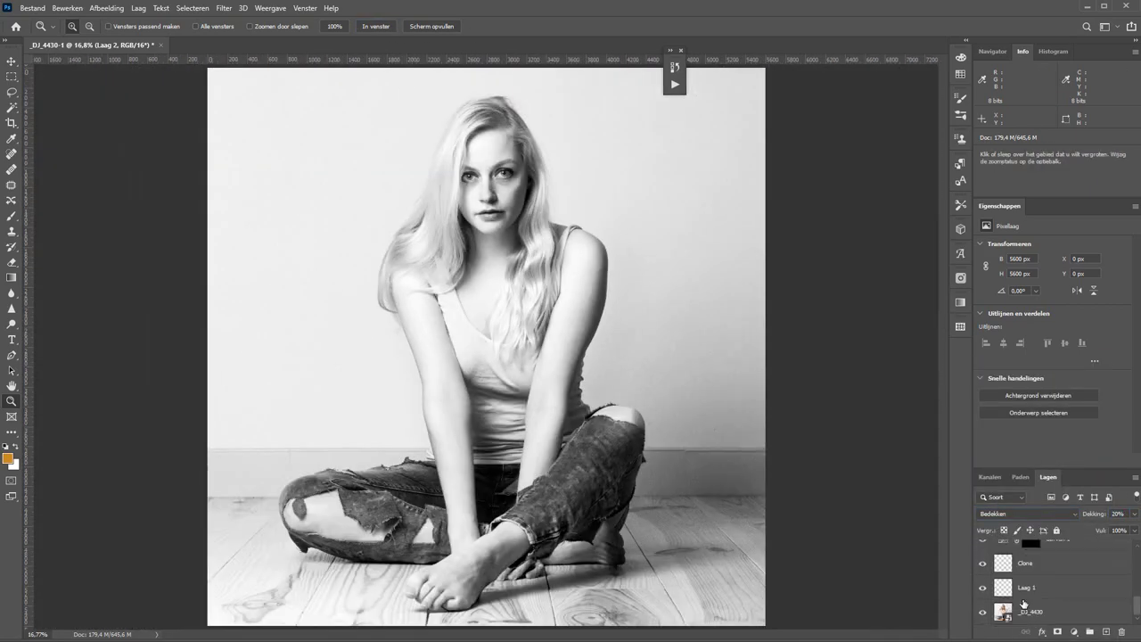
scroll(1007, 589, "up", 2)
scroll(998, 592, "up", 2)
scroll(990, 598, "up", 2)
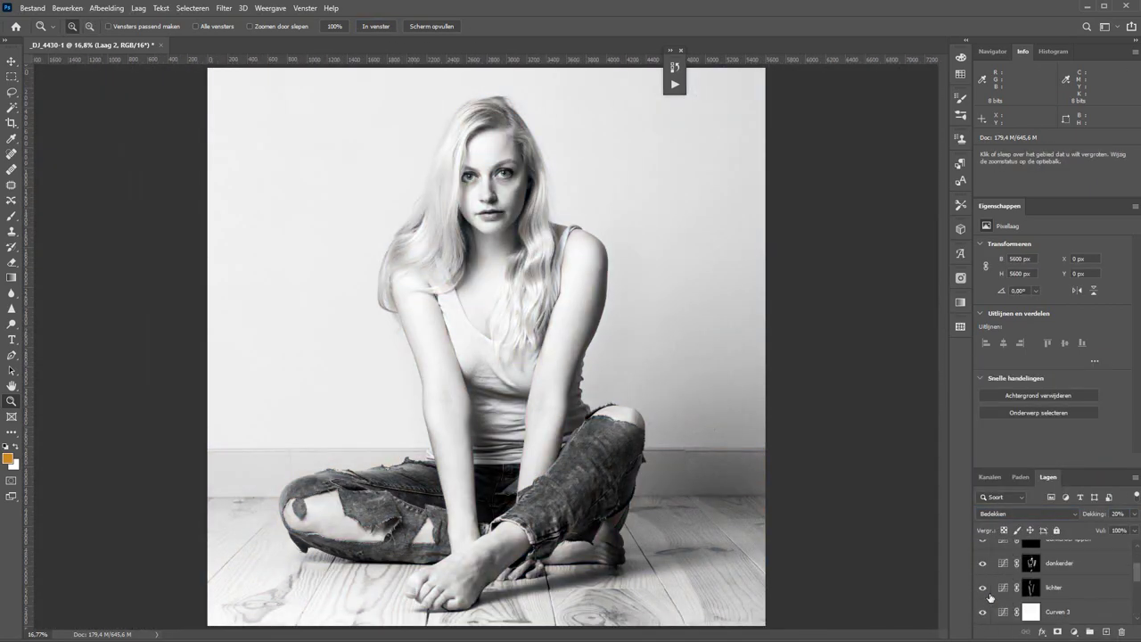
scroll(989, 597, "down", 1)
left_click(982, 611)
left_click(982, 611)
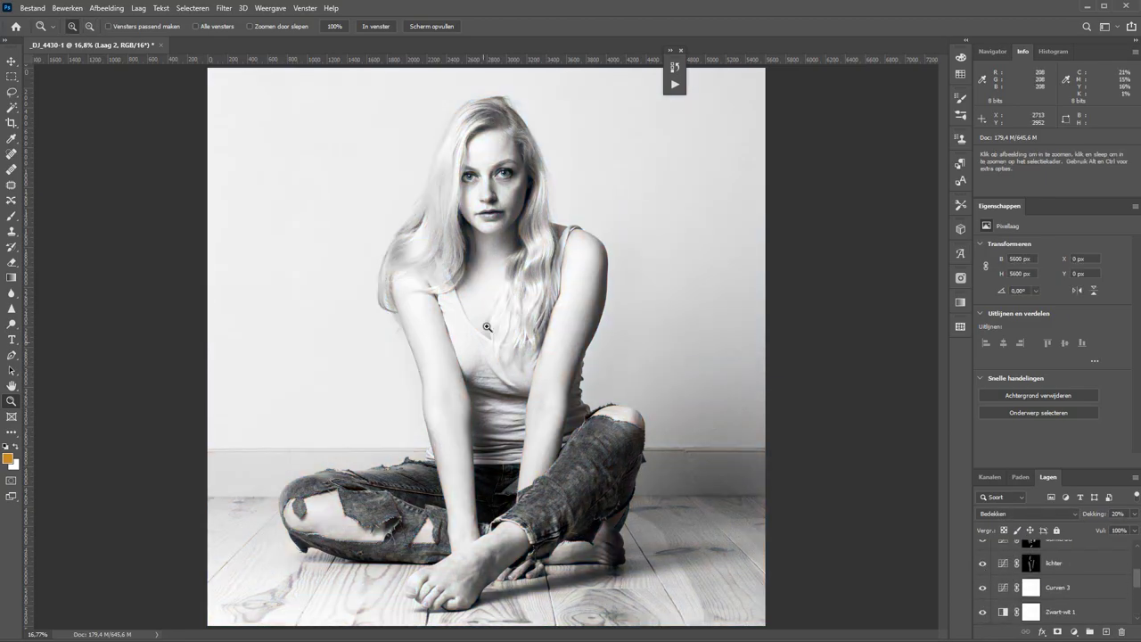